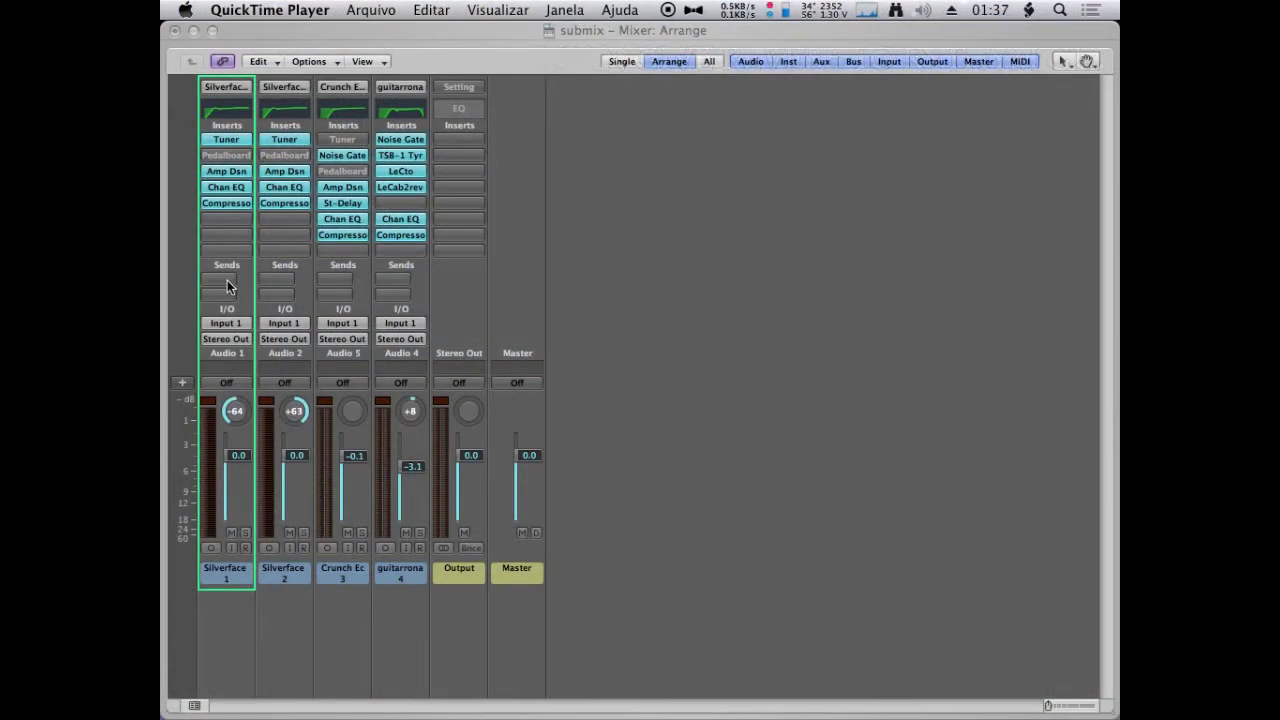
- Add a send to Bus 1 on both Silverface guitar tracks
{"action": "left_click", "coordinate": [227, 282]}
{"action": "mouse_move", "coordinate": [242, 300]}
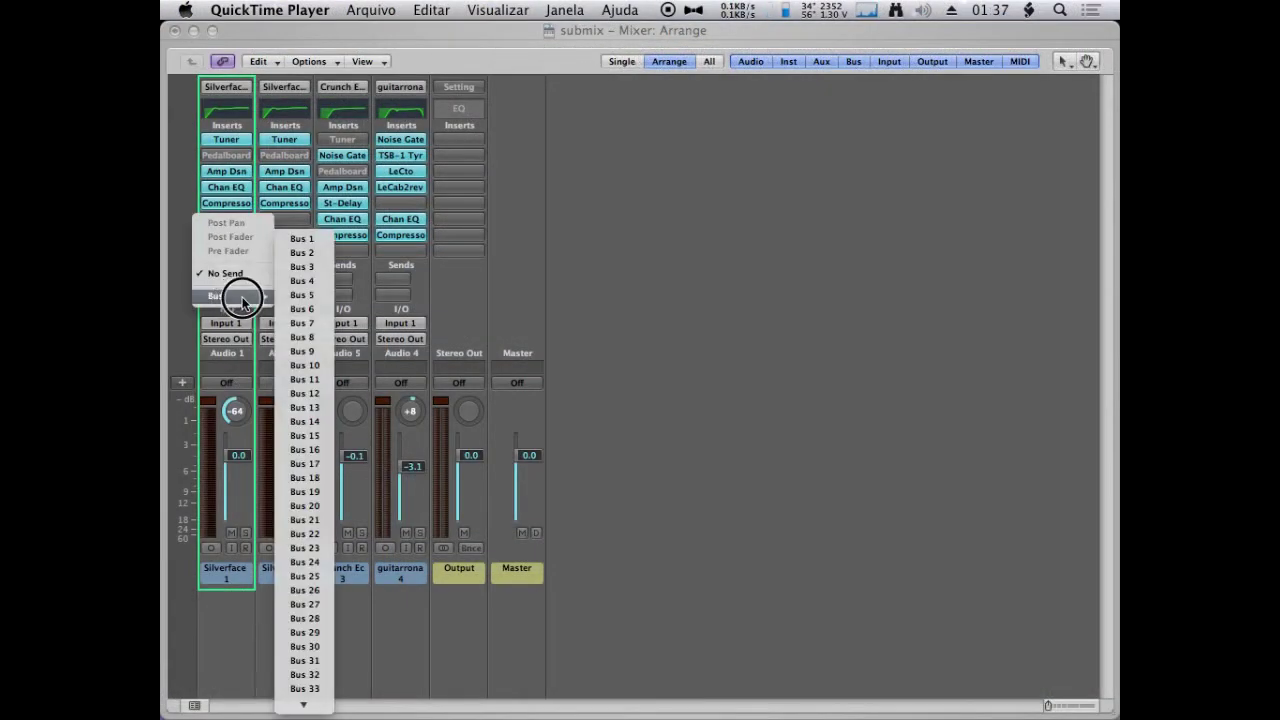
{"action": "left_click", "coordinate": [304, 239]}
{"action": "left_click", "coordinate": [291, 284]}
{"action": "mouse_move", "coordinate": [280, 294]}
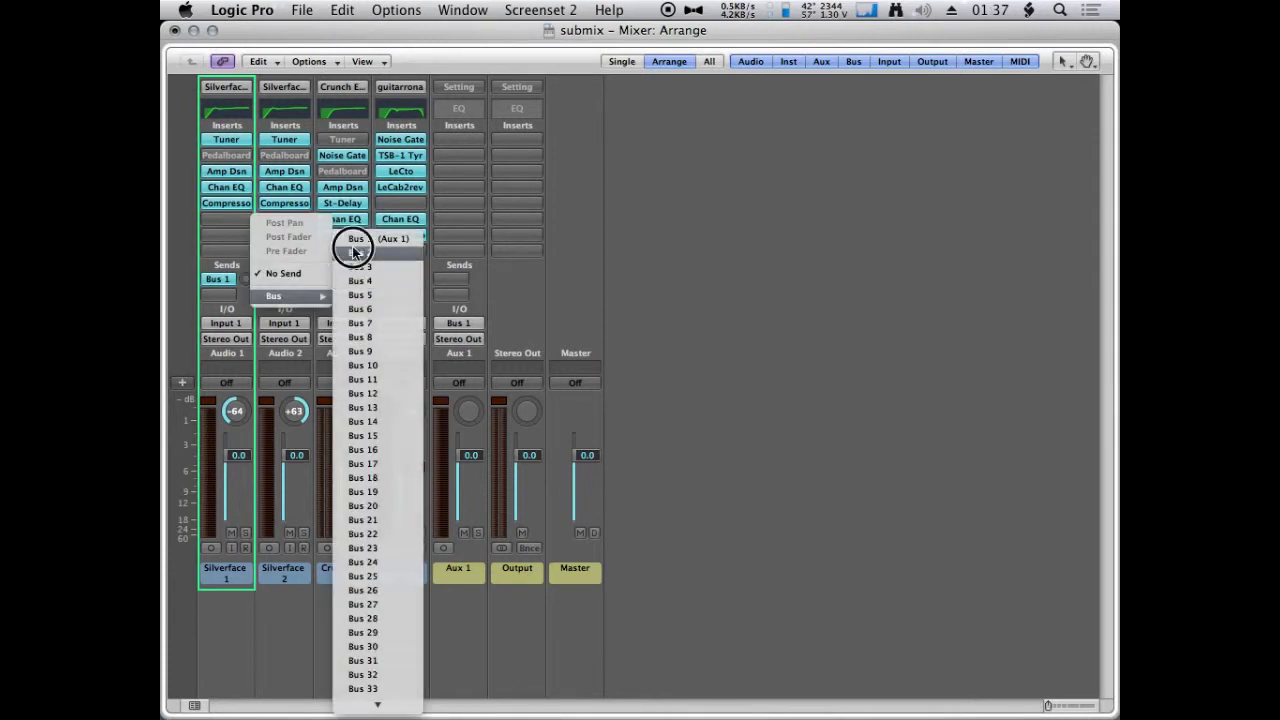
{"action": "left_click", "coordinate": [349, 242]}
- Set the Bus 1 sends of both Silverface tracks to Post Fader
{"action": "left_click", "coordinate": [245, 281]}
{"action": "key", "text": "Return"}
{"action": "left_click", "coordinate": [229, 282]}
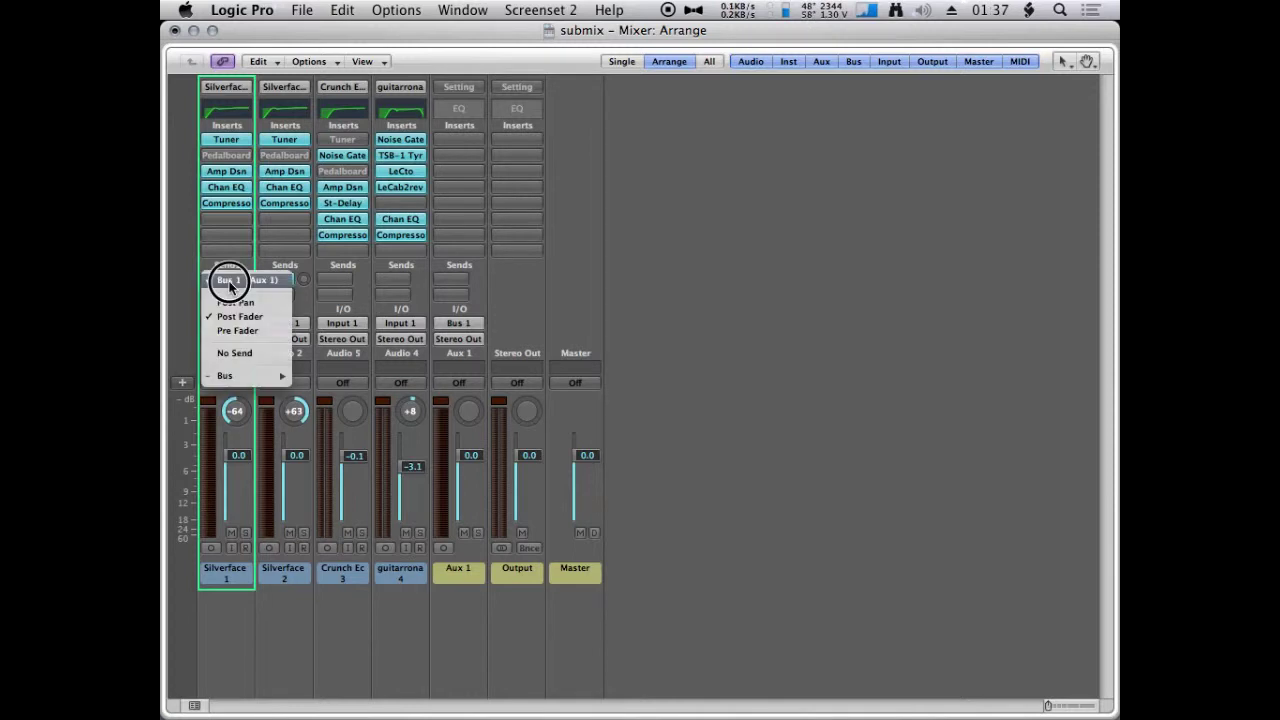
{"action": "left_click", "coordinate": [243, 317]}
{"action": "left_click", "coordinate": [279, 279]}
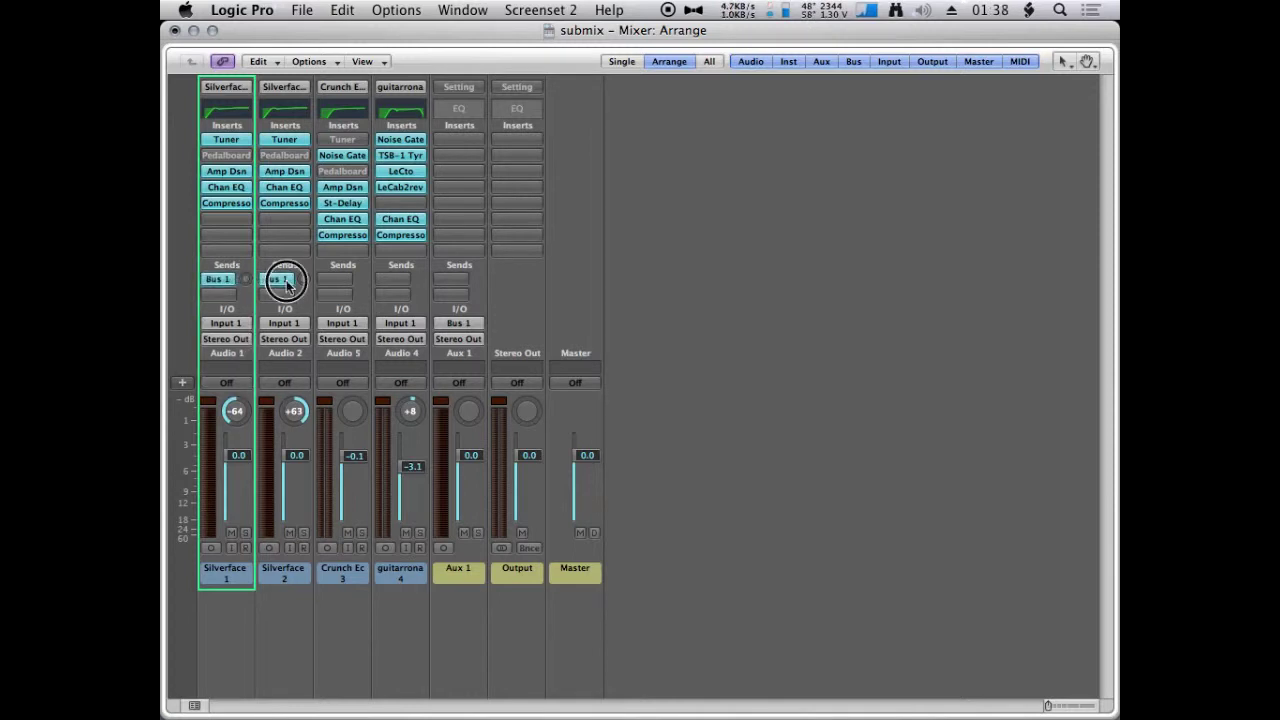
{"action": "left_click", "coordinate": [279, 316]}
- Set the Bus 1 send level to 0 dB on both Silverface tracks
{"action": "double_click", "coordinate": [246, 279]}
{"action": "type", "text": "0"}
{"action": "key", "text": "Return"}
{"action": "double_click", "coordinate": [303, 279]}
{"action": "type", "text": "0"}
{"action": "key", "text": "Return"}
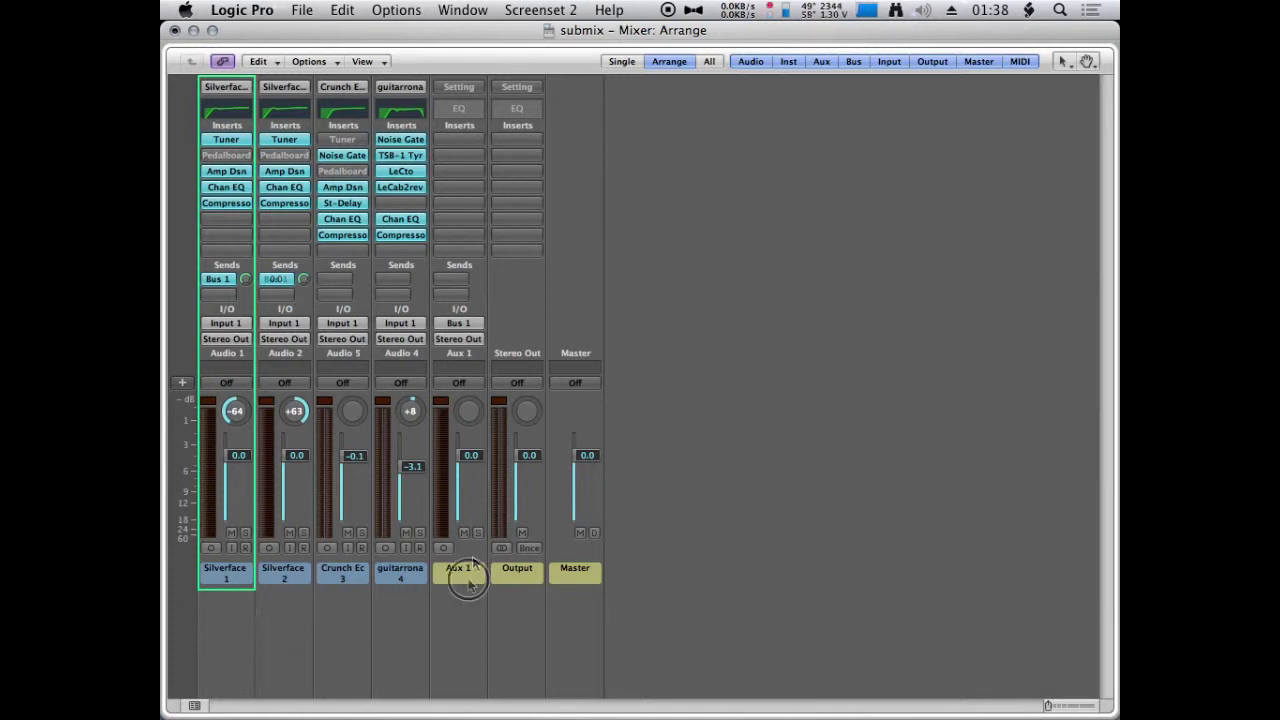
- Insert the PlatinumVerb reverb in the first insert slot of the Aux 1 channel
{"action": "left_click", "coordinate": [458, 570]}
{"action": "left_click", "coordinate": [449, 280]}
{"action": "left_click", "coordinate": [500, 49]}
{"action": "left_click_drag", "start_coordinate": [460, 90], "coordinate": [588, 362]}
{"action": "left_click", "coordinate": [458, 143]}
{"action": "left_click_drag", "start_coordinate": [458, 143], "coordinate": [727, 344]}
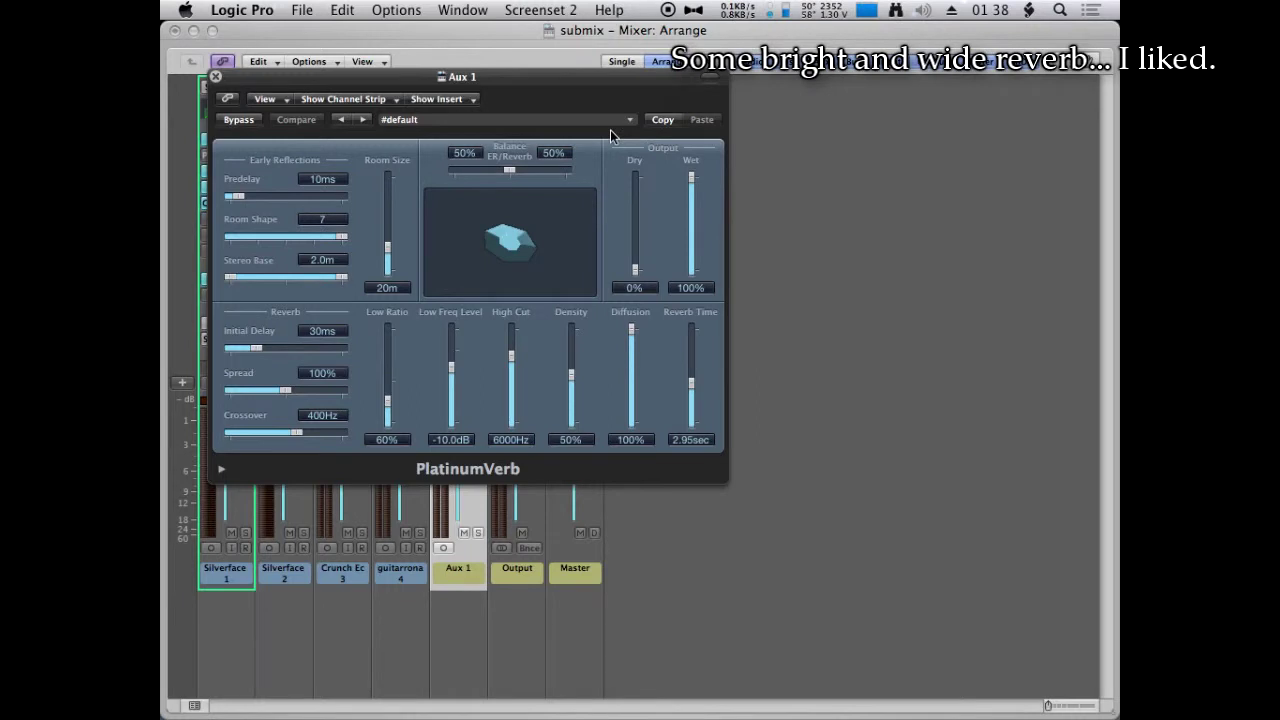
- Load the Church preset in PlatinumVerb on Aux 1 and close the plug-in window
{"action": "left_click", "coordinate": [629, 120]}
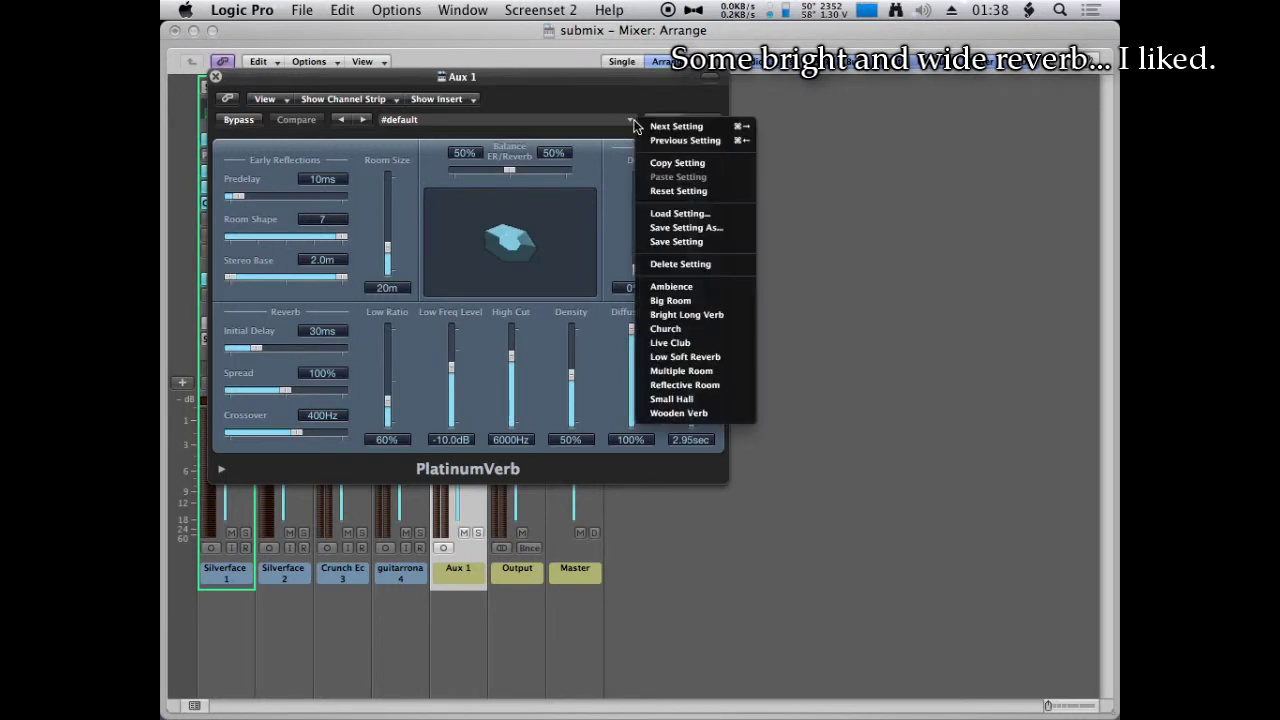
{"action": "left_click", "coordinate": [697, 330]}
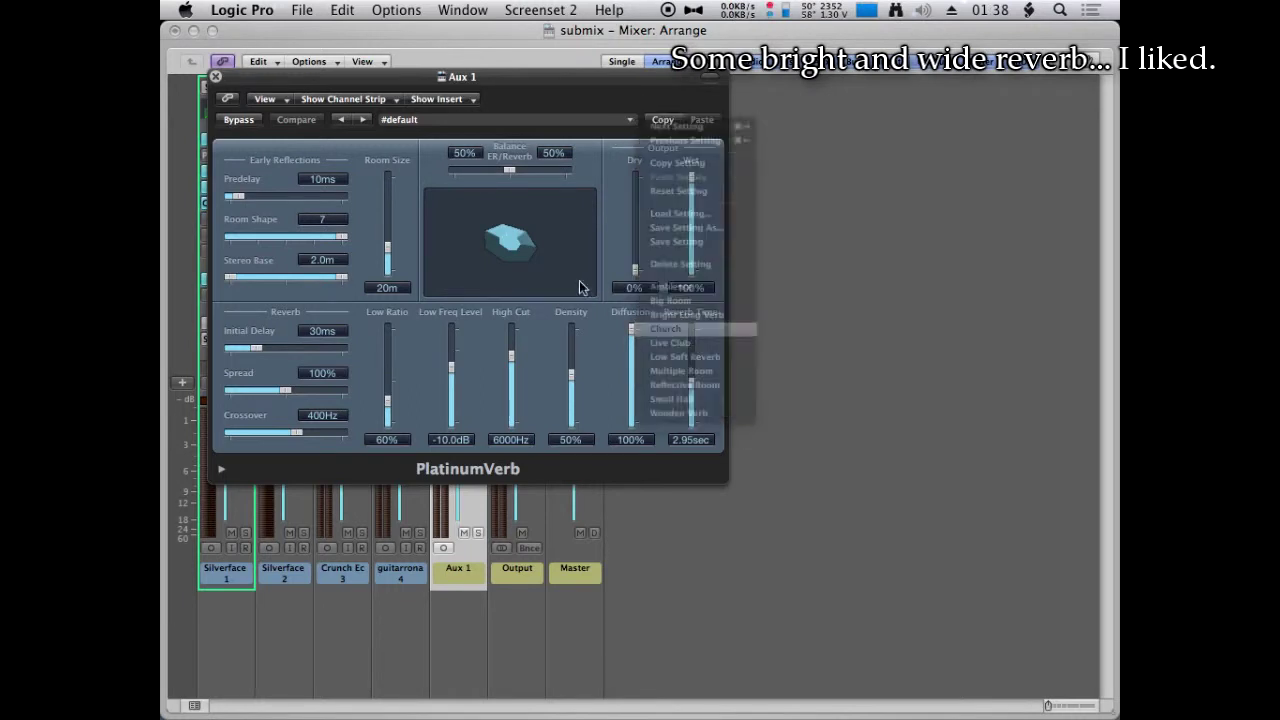
{"action": "left_click", "coordinate": [215, 77]}
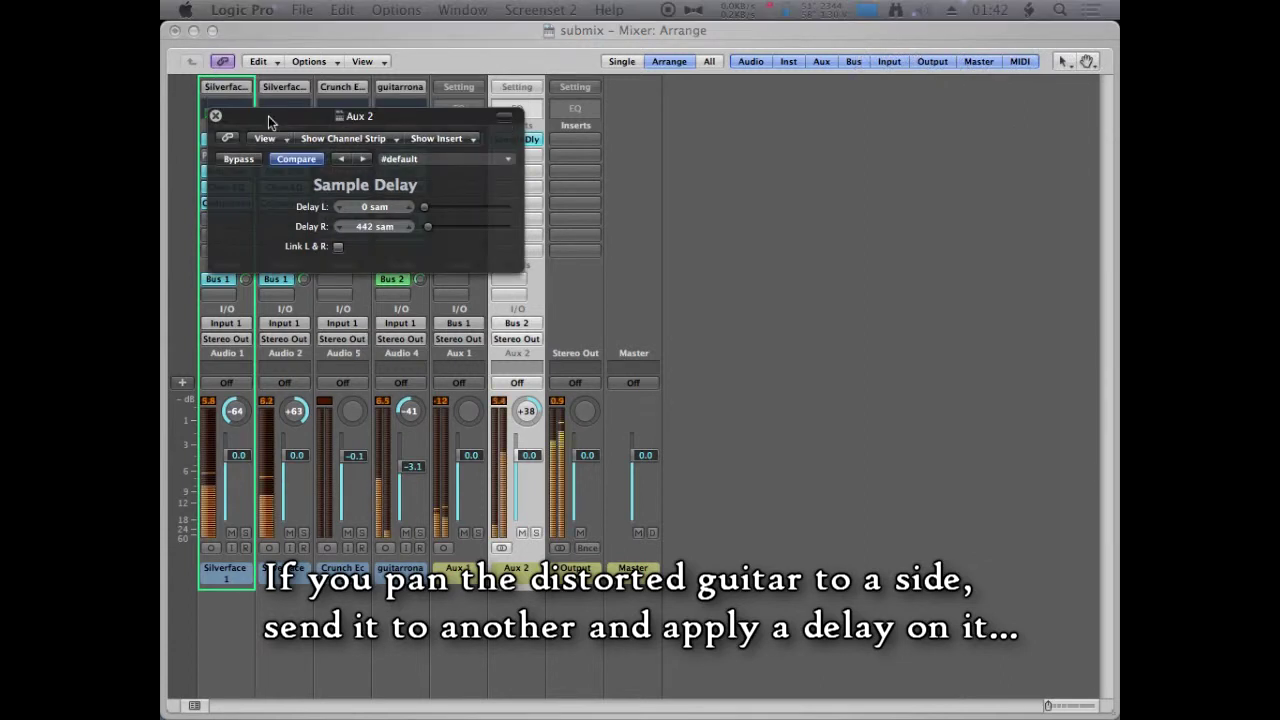
- Lower the Aux 2 fader to -3.4 dB and set the Sample Delay's right delay to 327 samples
{"action": "left_click_drag", "start_coordinate": [290, 118], "coordinate": [446, 118]}
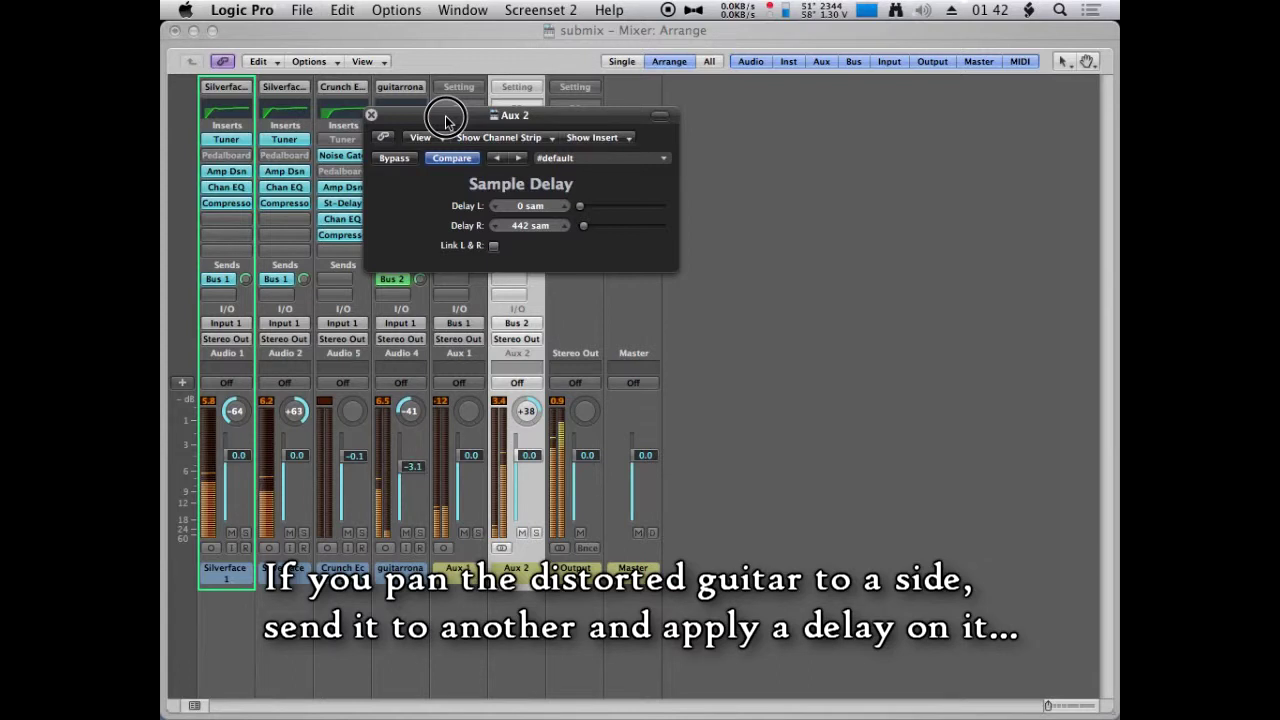
{"action": "left_click_drag", "start_coordinate": [445, 120], "coordinate": [737, 190]}
{"action": "left_click_drag", "start_coordinate": [527, 455], "coordinate": [533, 472]}
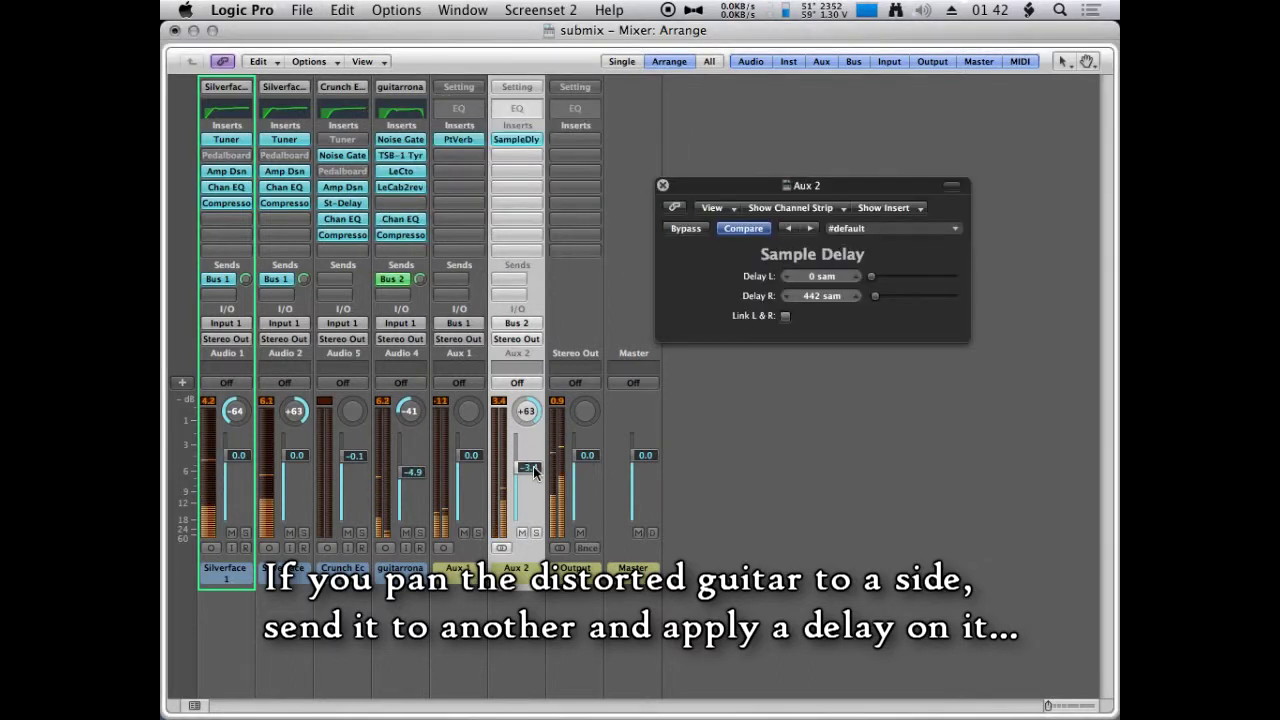
{"action": "left_click_drag", "start_coordinate": [875, 296], "coordinate": [882, 298]}
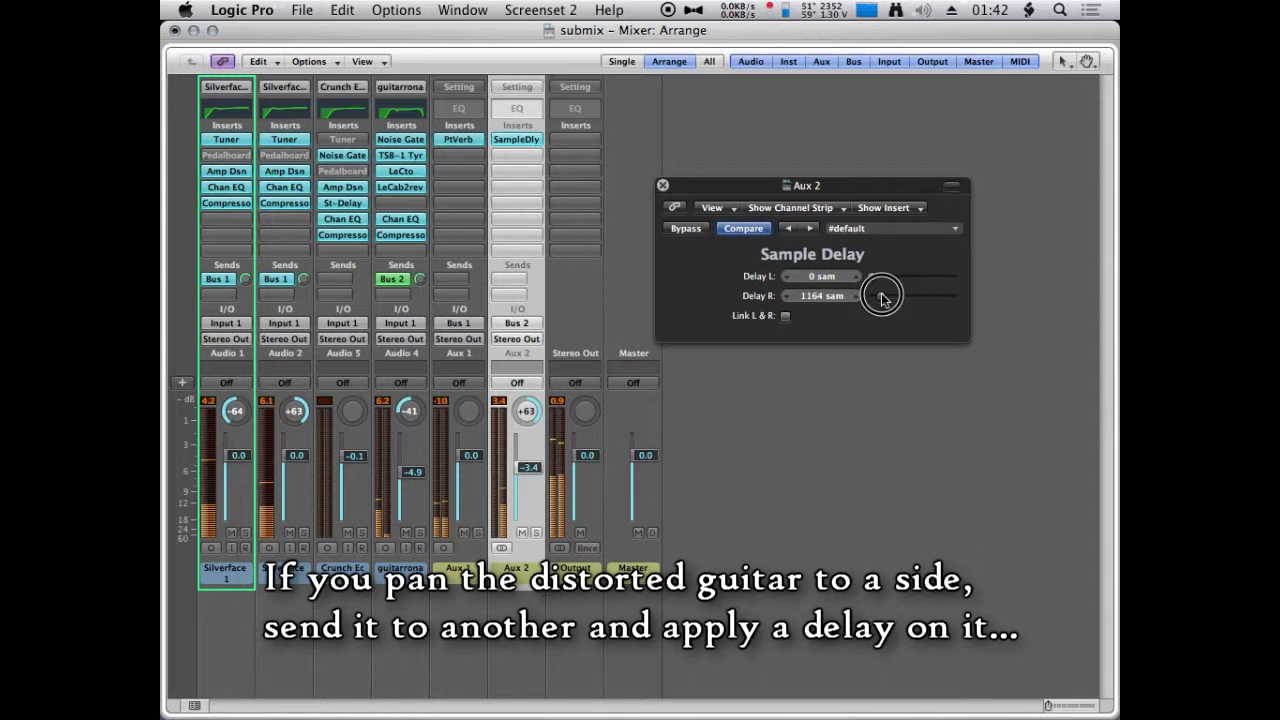
{"action": "left_click_drag", "start_coordinate": [882, 298], "coordinate": [874, 296]}
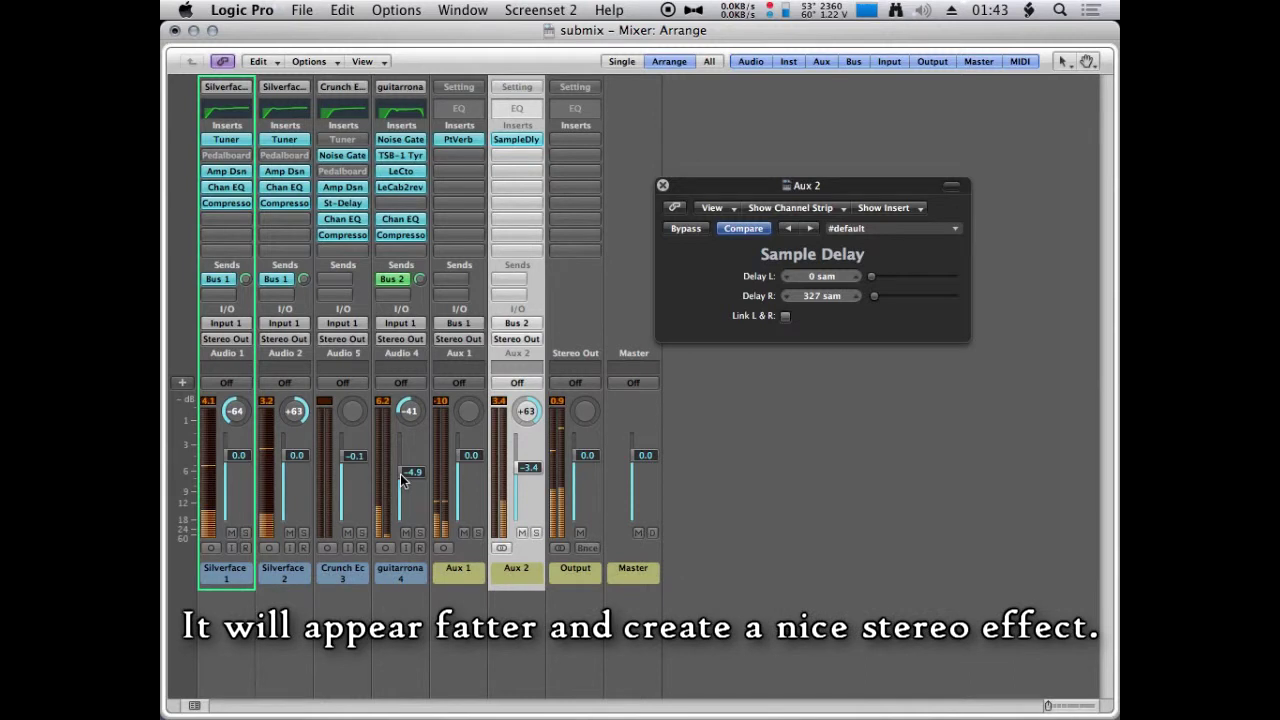
- Lower the guitarrona fader to -5.3 dB and the Aux 2 fader to -5.7 dB, then close the Sample Delay window
{"action": "left_click_drag", "start_coordinate": [401, 474], "coordinate": [401, 480]}
{"action": "left_click_drag", "start_coordinate": [527, 412], "coordinate": [529, 496]}
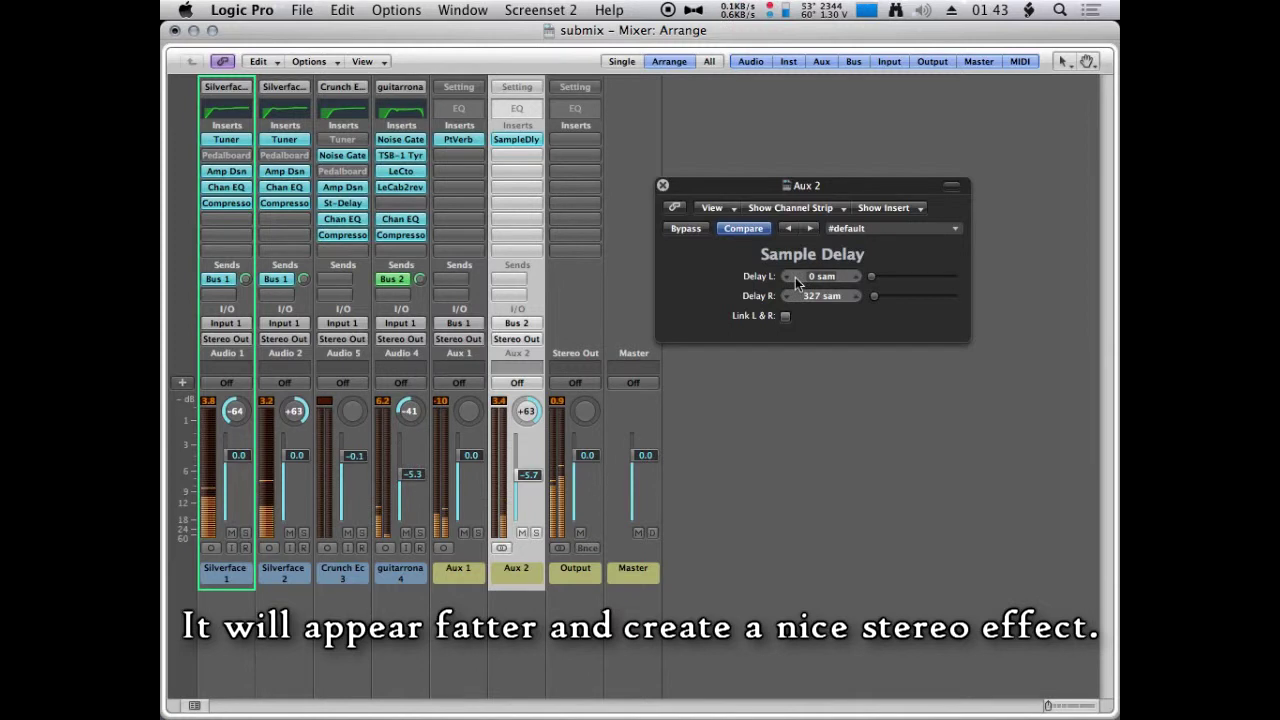
{"action": "left_click", "coordinate": [663, 185]}
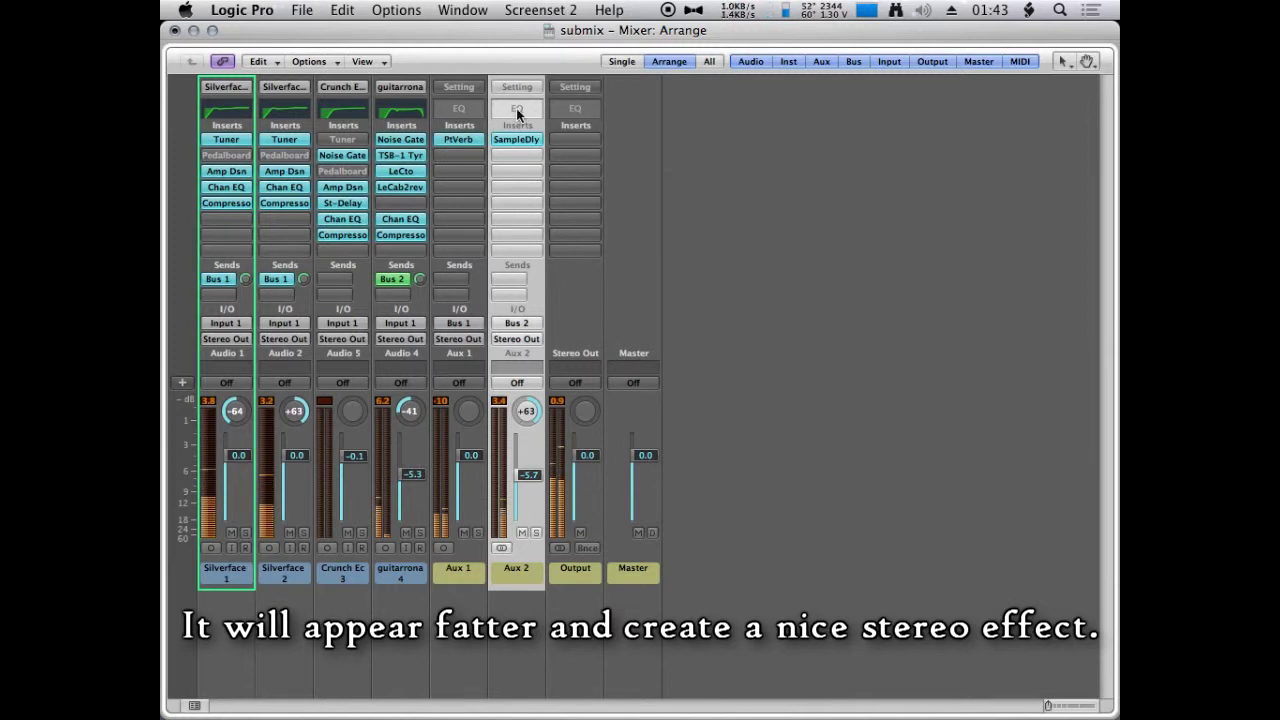
- Add a Channel EQ to Aux 2 with a high-cut filter at 6100 Hz and 12 dB/Oct
{"action": "double_click", "coordinate": [508, 112]}
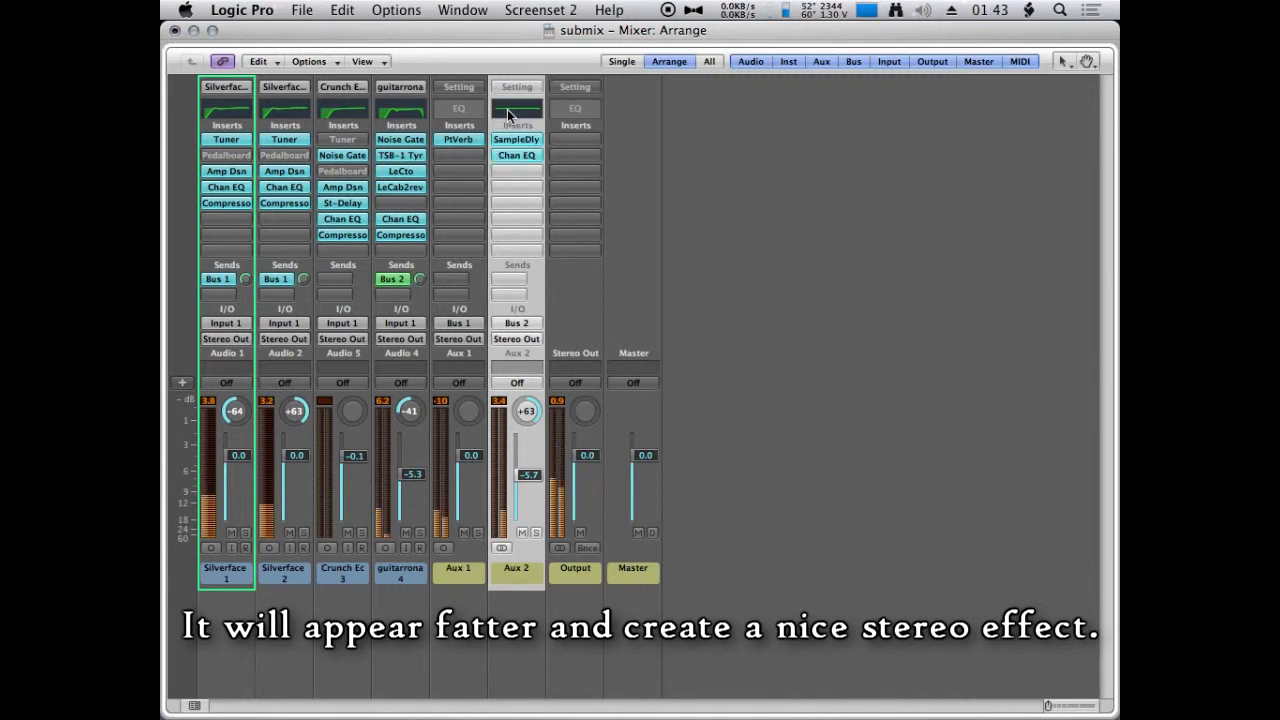
{"action": "left_click_drag", "start_coordinate": [663, 358], "coordinate": [666, 440]}
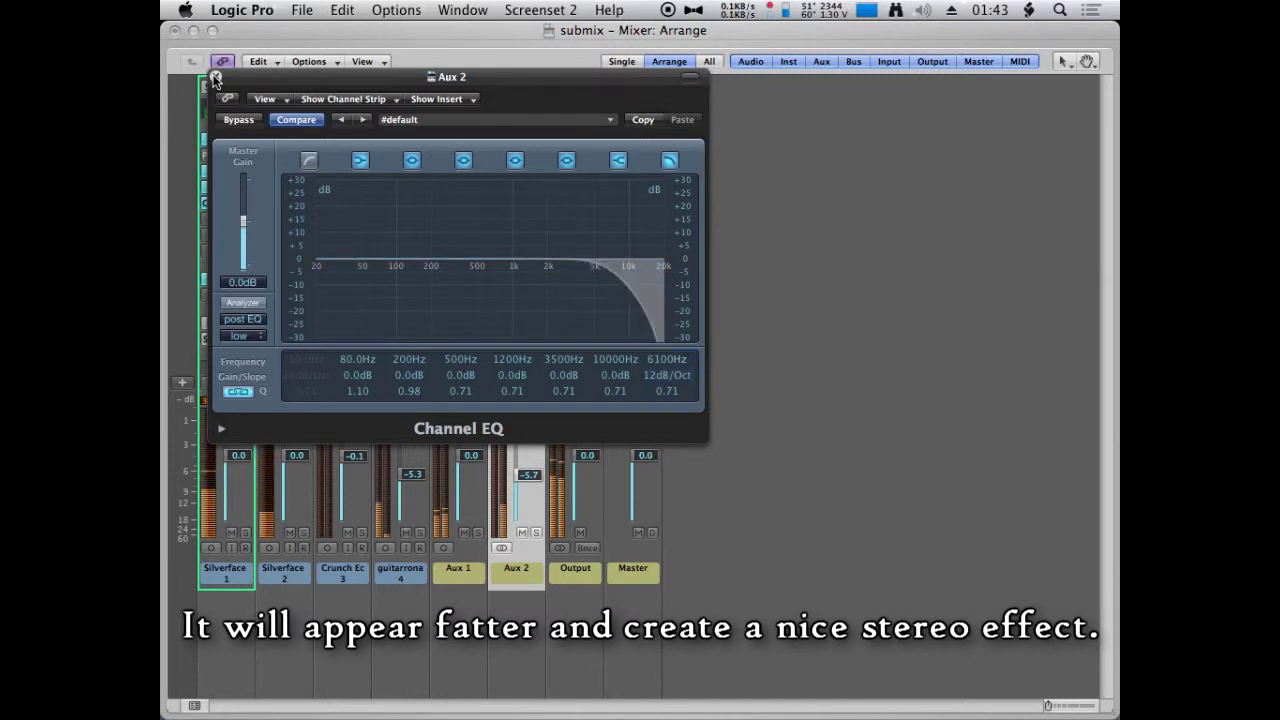
{"action": "left_click", "coordinate": [214, 77]}
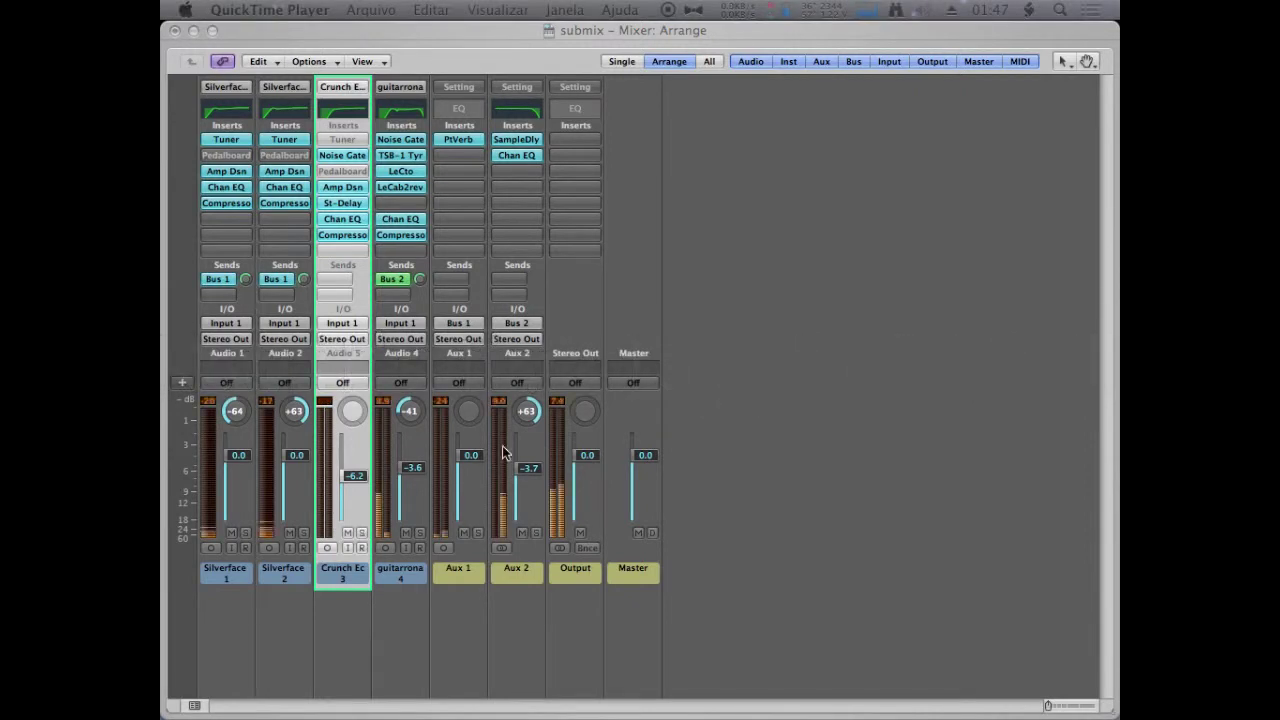
- Add a send to Bus 3 on the Crunch guitar track
{"action": "left_click", "coordinate": [339, 280]}
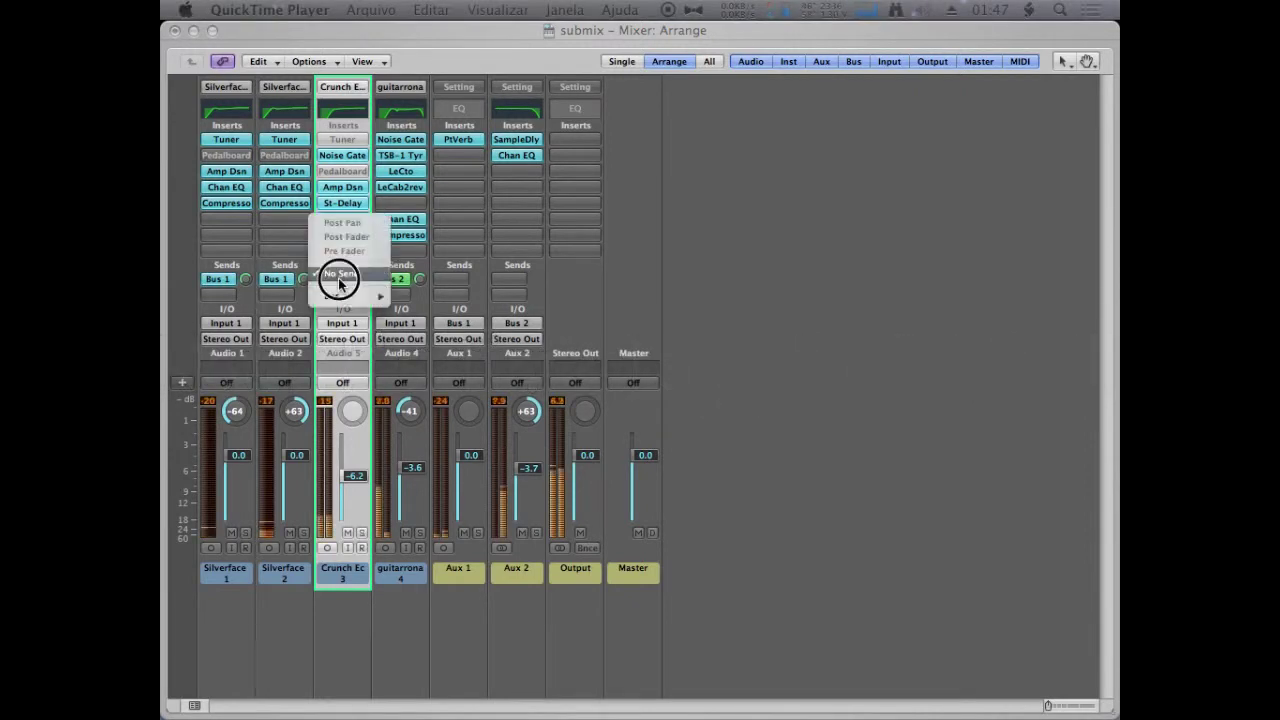
{"action": "mouse_move", "coordinate": [375, 296]}
{"action": "left_click", "coordinate": [418, 267]}
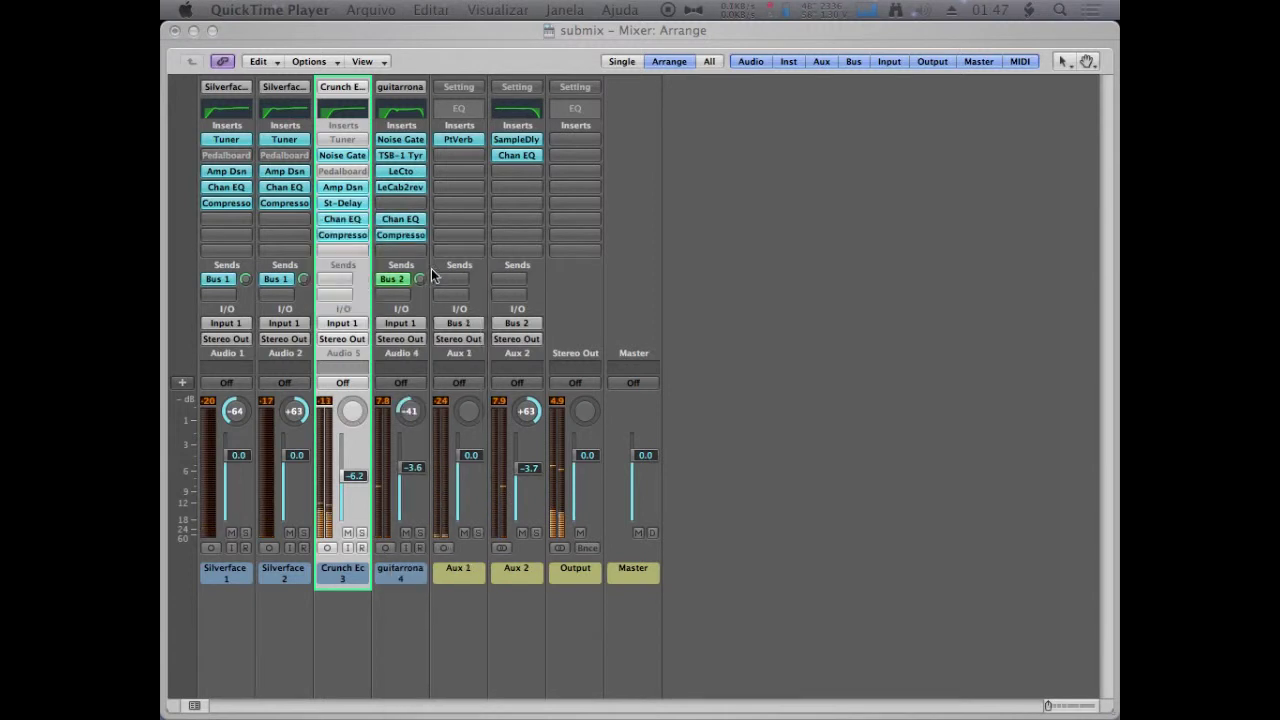
- Set the guitarrona fader to -3.8 dB and the Aux 2 fader to -3.5 dB
{"action": "left_click_drag", "start_coordinate": [424, 481], "coordinate": [424, 484]}
{"action": "left_click_drag", "start_coordinate": [538, 471], "coordinate": [527, 467]}
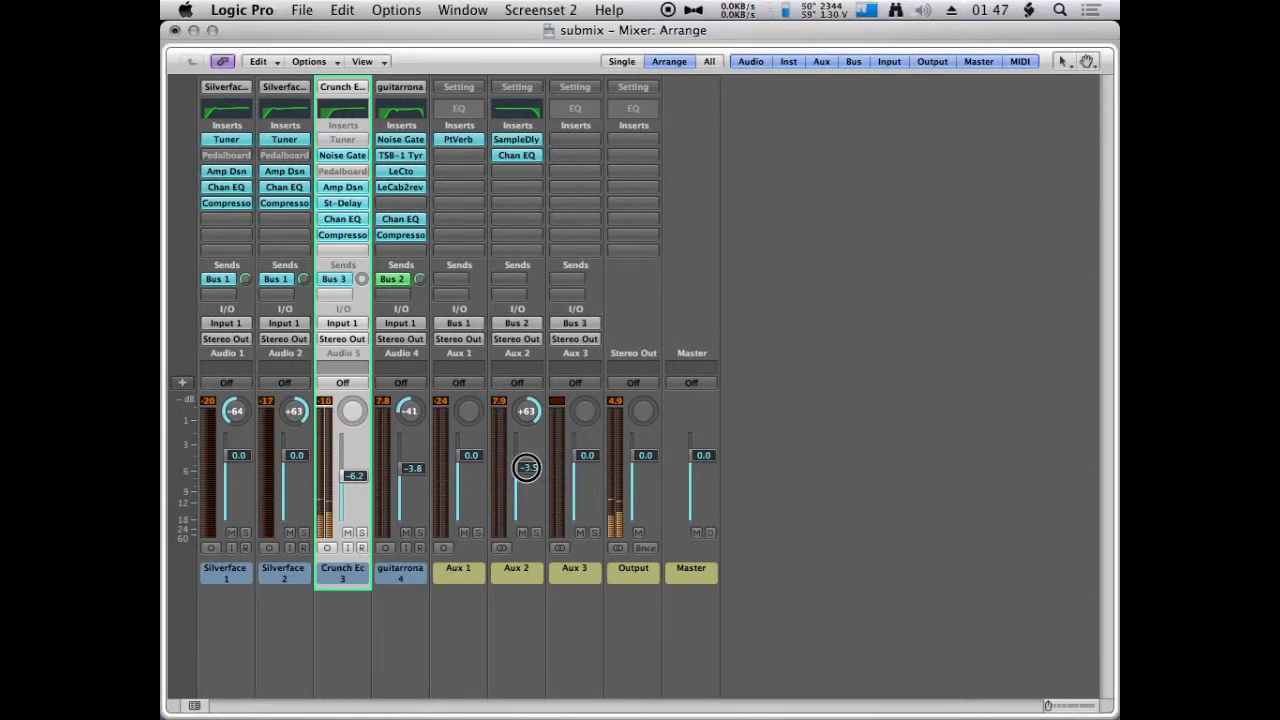
- Rename the guitarrona track "big guitar" and the Aux 1 channel "reverb"
{"action": "double_click", "coordinate": [418, 580]}
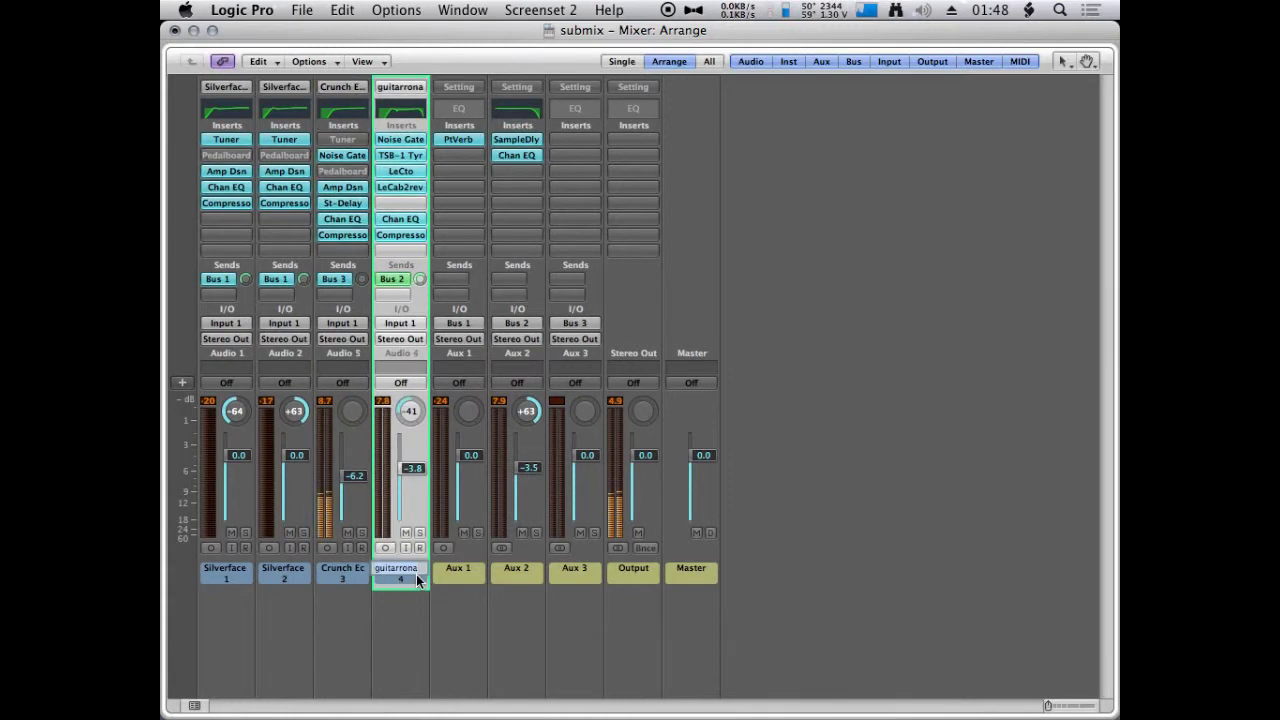
{"action": "type", "text": "big guitar"}
{"action": "left_click", "coordinate": [451, 580]}
{"action": "double_click", "coordinate": [451, 576]}
{"action": "type", "text": "reverb"}
- Rename the Aux 2 channel "fat guitar"
{"action": "left_click", "coordinate": [501, 572]}
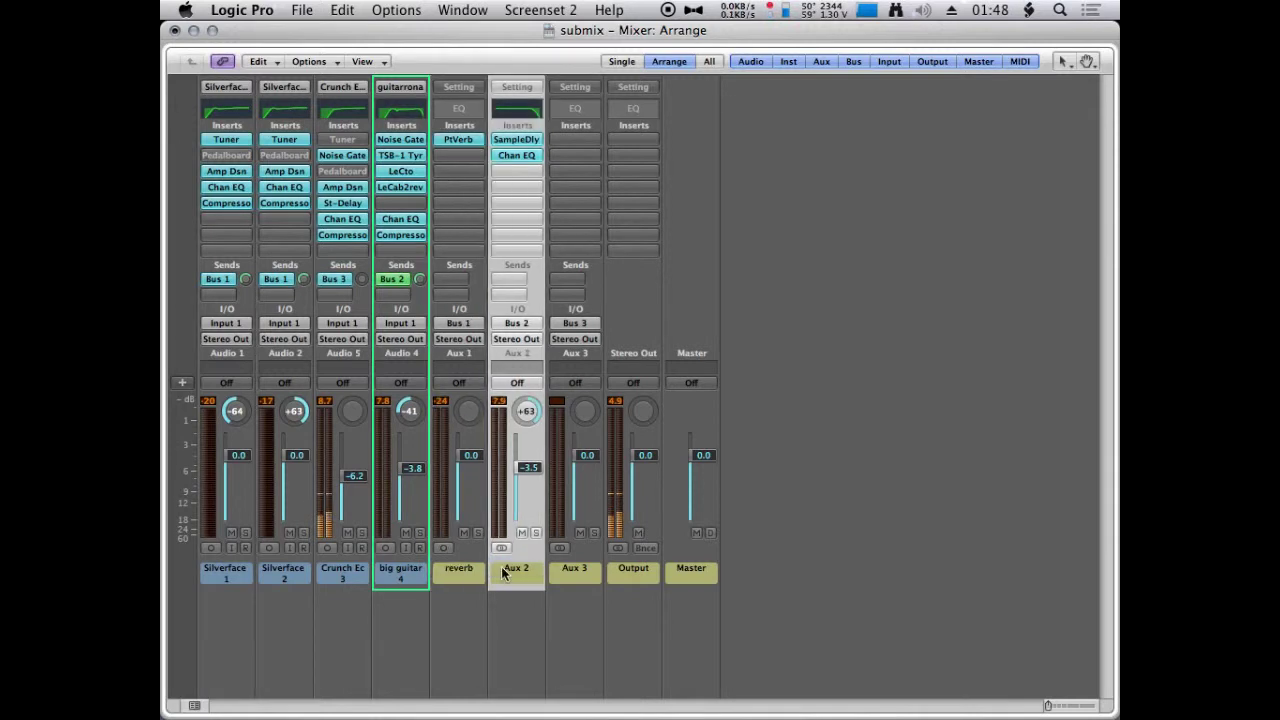
{"action": "double_click", "coordinate": [502, 568]}
{"action": "type", "text": "a"}
{"action": "type", "text": "ntoerh"}
{"action": "key", "text": "BackSpace"}
{"action": "key", "text": "BackSpace"}
{"action": "key", "text": "BackSpace"}
{"action": "key", "text": "BackSpace"}
{"action": "key", "text": "BackSpace"}
{"action": "key", "text": "BackSpace"}
{"action": "key", "text": "BackSpace"}
{"action": "type", "text": "fat guitar"}
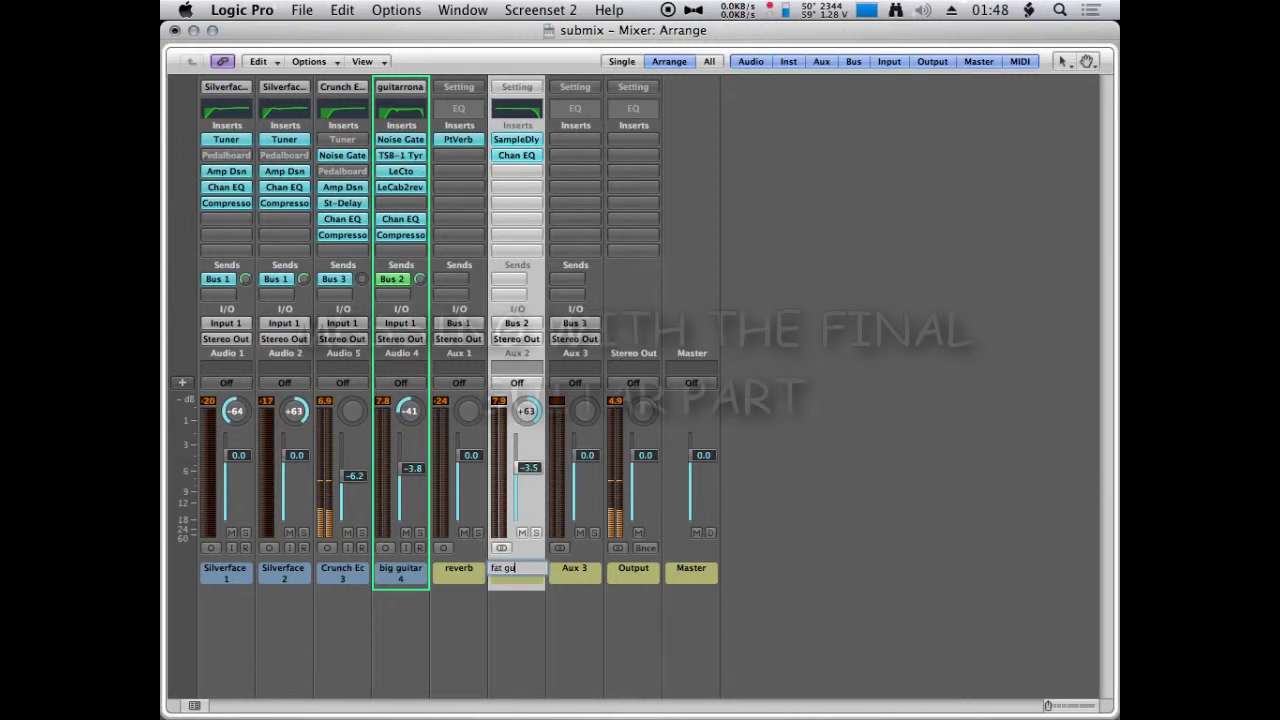
{"action": "key", "text": "Return"}
- Rename the Aux 3 channel "crazy"
{"action": "left_click", "coordinate": [565, 573]}
{"action": "double_click", "coordinate": [567, 576]}
{"action": "type", "text": "c"}
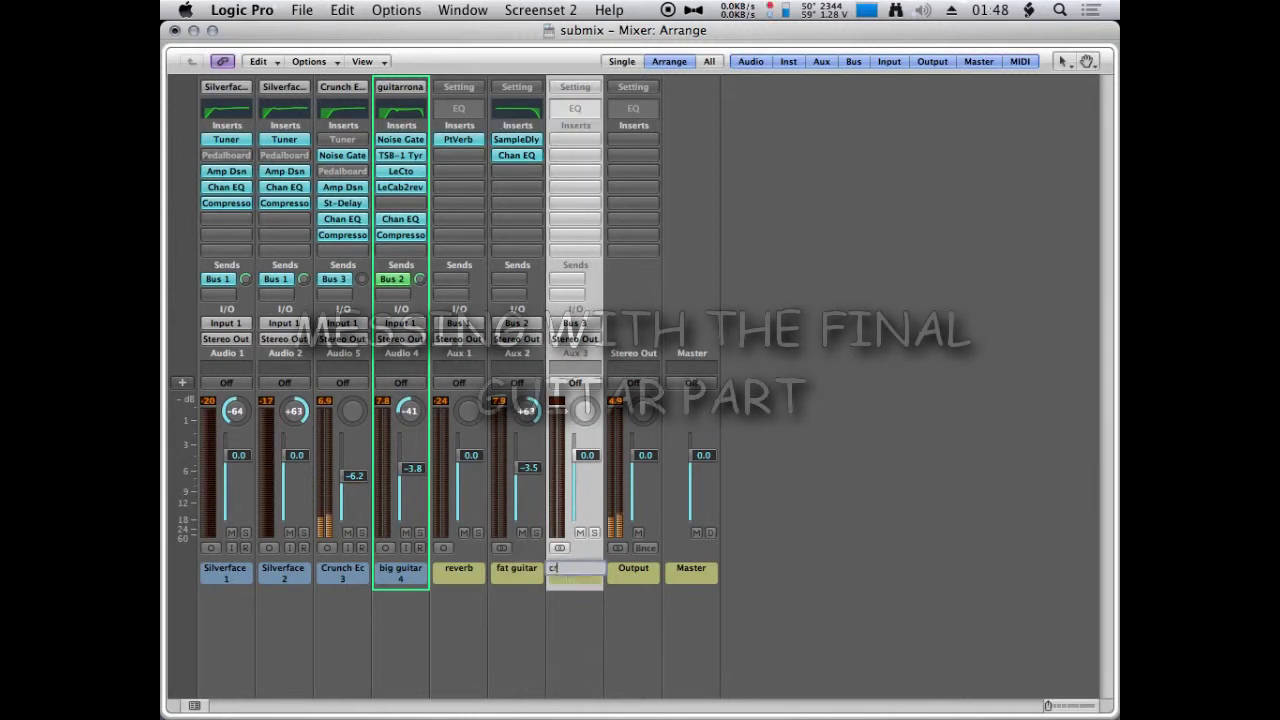
{"action": "type", "text": "razy"}
{"action": "key", "text": "Return"}
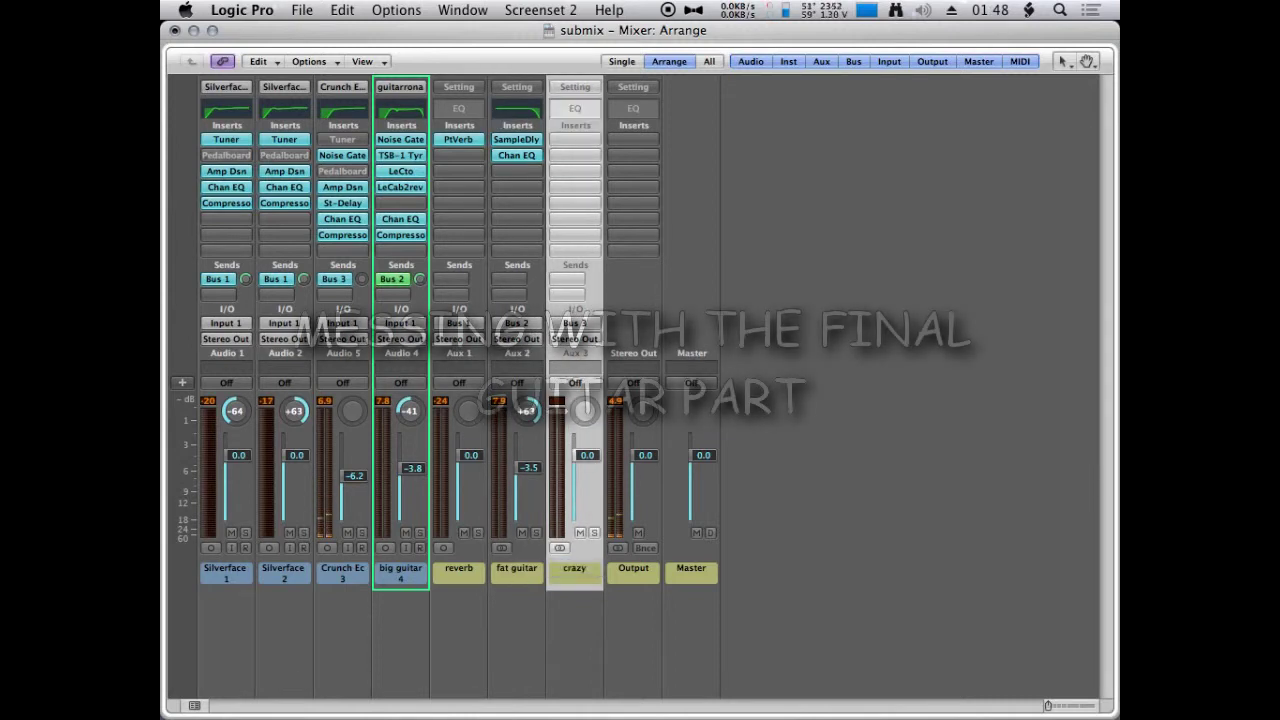
- Insert the Ringshifter modulation effect on the crazy channel and move its window clear of the mixer channels
{"action": "left_click", "coordinate": [573, 139]}
{"action": "mouse_move", "coordinate": [664, 270]}
{"action": "mouse_move", "coordinate": [720, 285]}
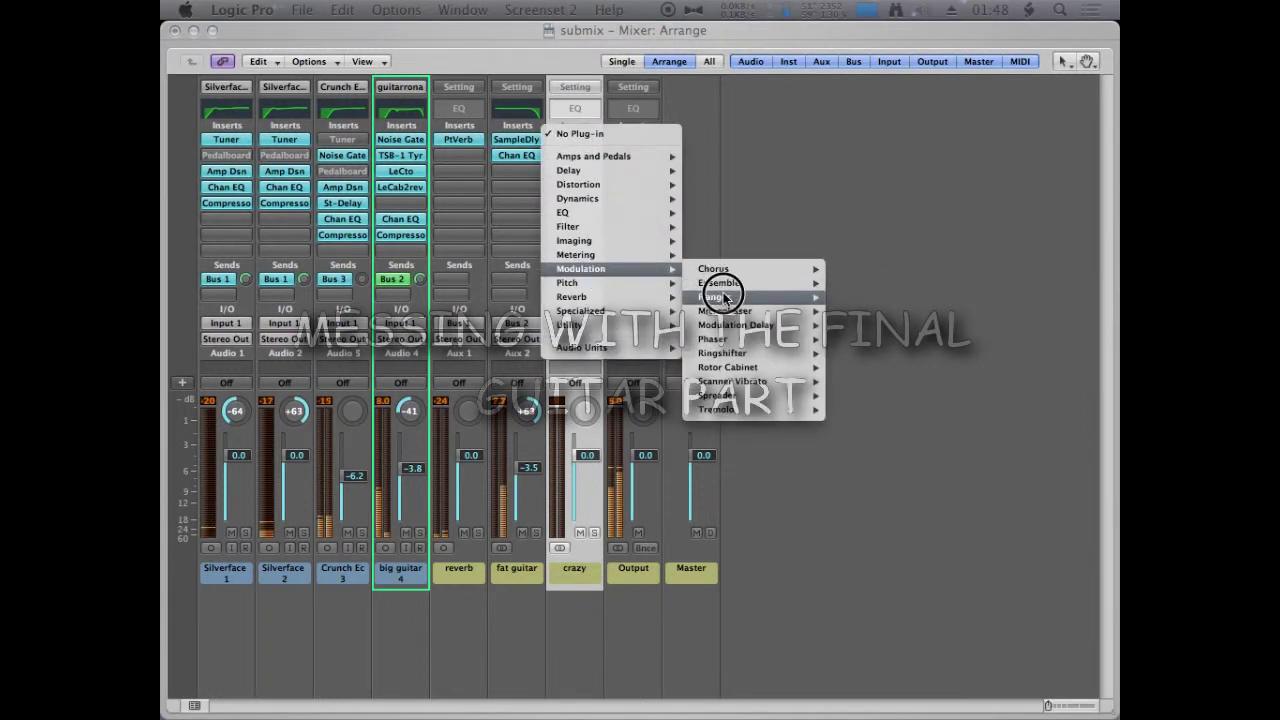
{"action": "mouse_move", "coordinate": [745, 352]}
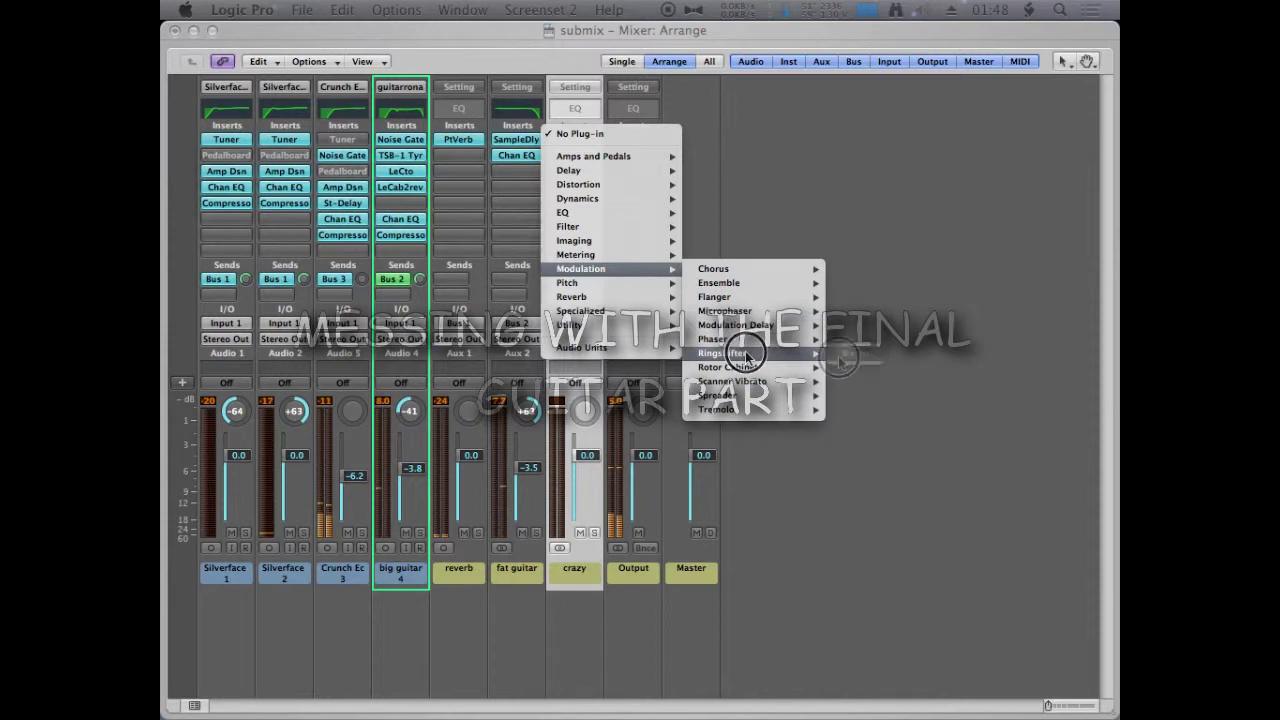
{"action": "left_click", "coordinate": [843, 353]}
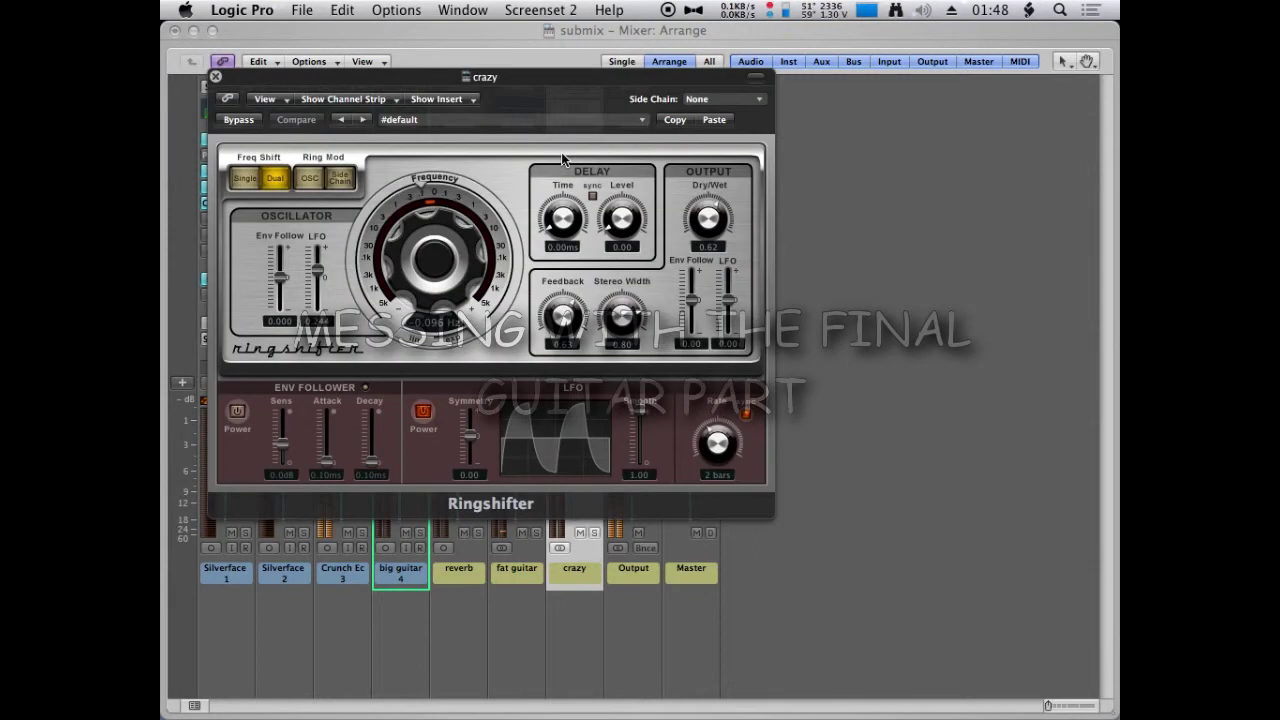
{"action": "left_click_drag", "start_coordinate": [630, 118], "coordinate": [1040, 424]}
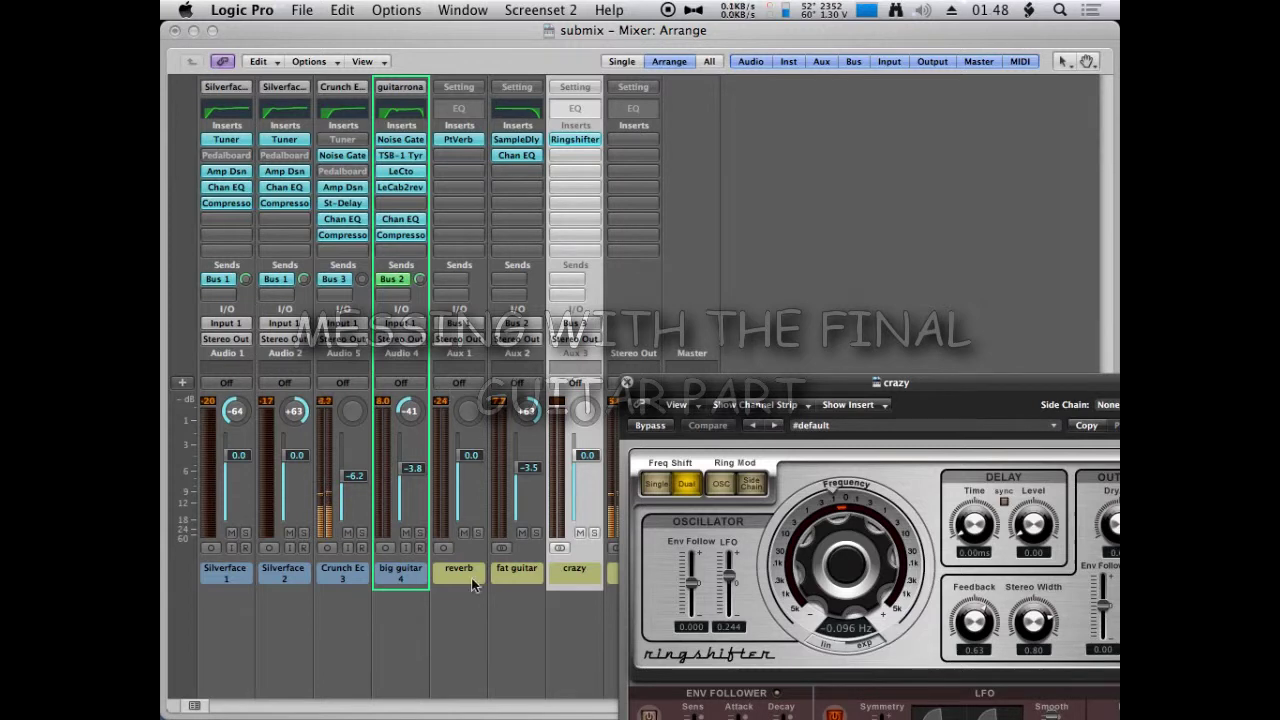
- Pan the Crunch guitar track to -64 and the crazy channel toward the opposite side
{"action": "left_click", "coordinate": [519, 573]}
{"action": "left_click", "coordinate": [335, 572]}
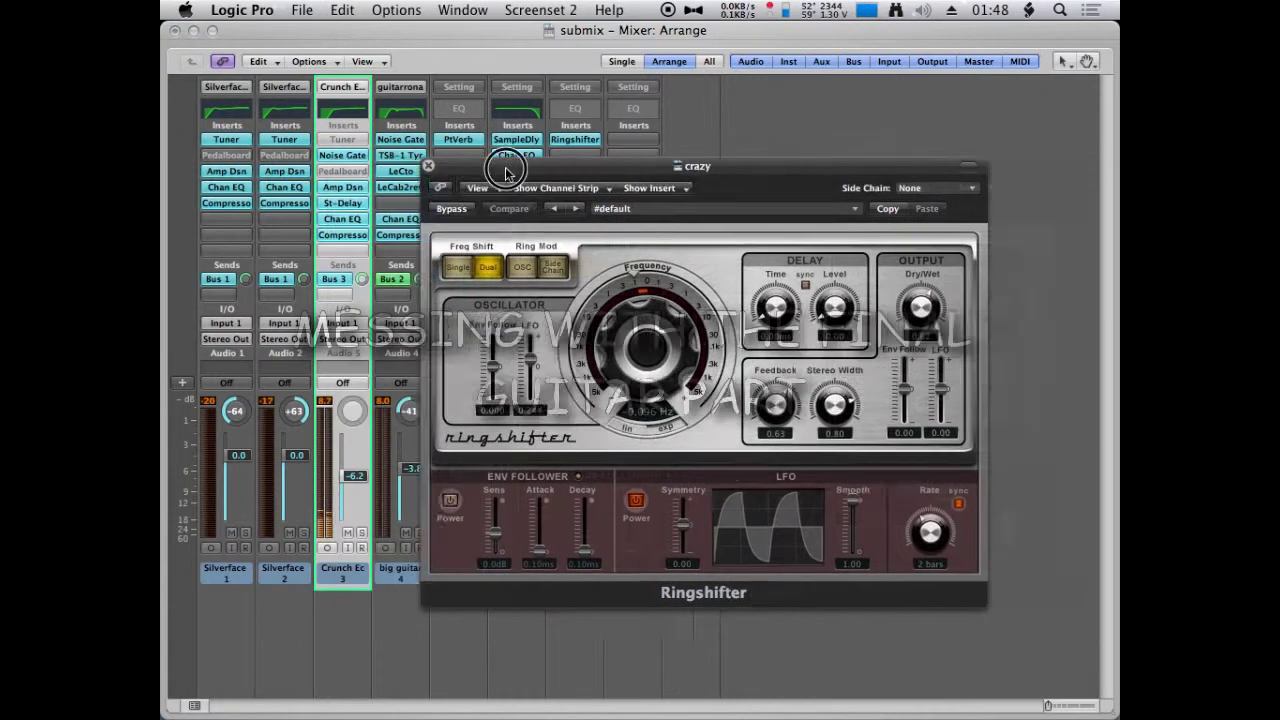
{"action": "left_click_drag", "start_coordinate": [505, 174], "coordinate": [653, 551]}
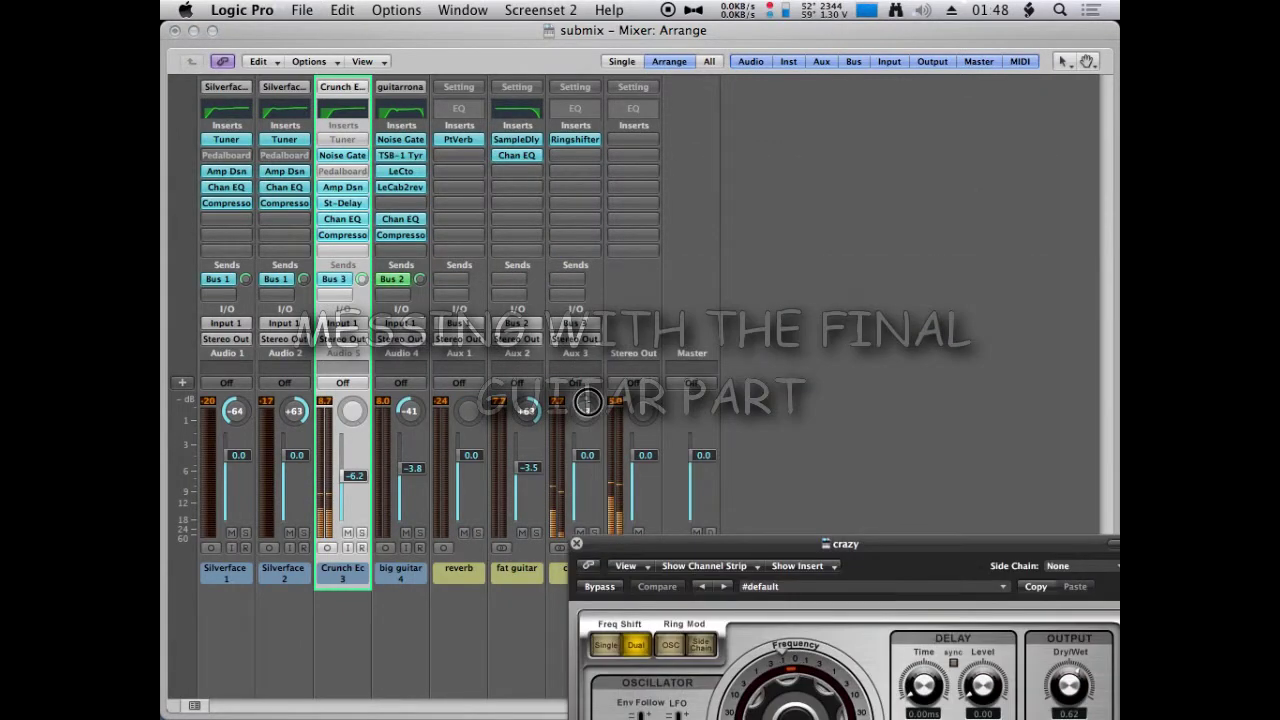
{"action": "left_click_drag", "start_coordinate": [350, 420], "coordinate": [371, 532]}
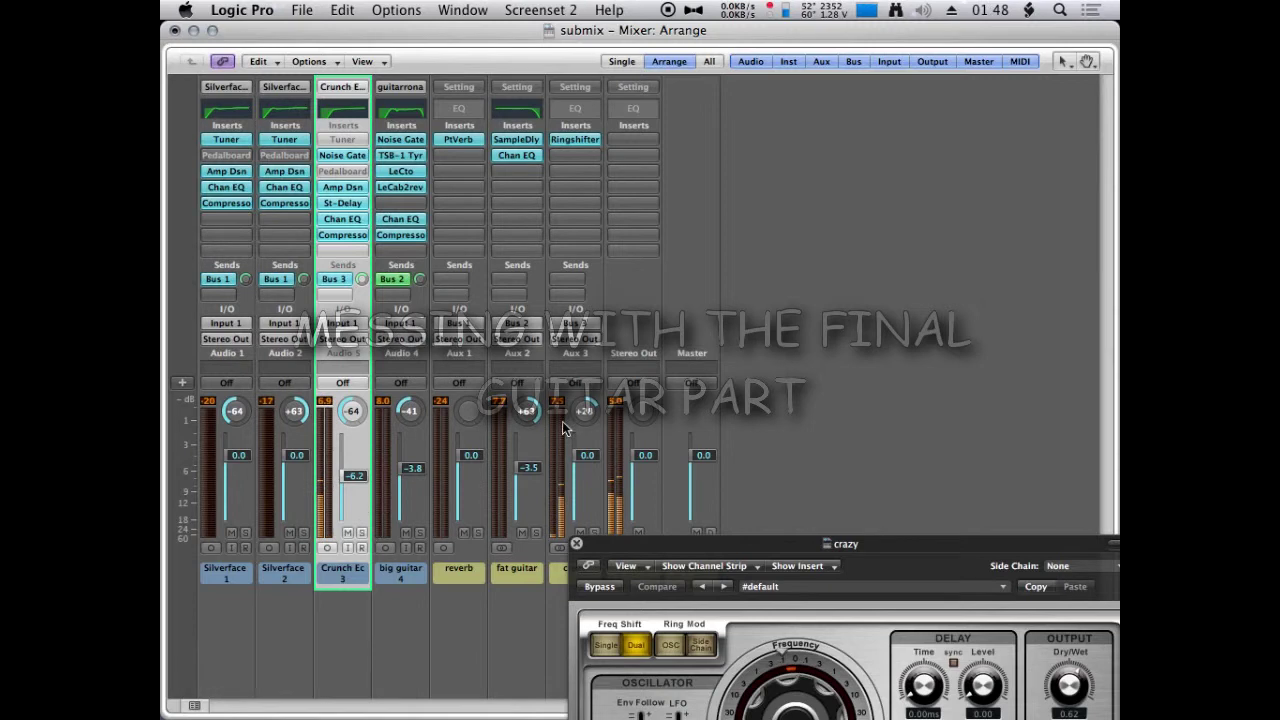
- Switch the Crunch track's Bus 3 send to the same mode as big guitar's Bus 2 send, and bring the Ringshifter window fully into view
{"action": "left_click", "coordinate": [337, 279]}
{"action": "left_click", "coordinate": [345, 281]}
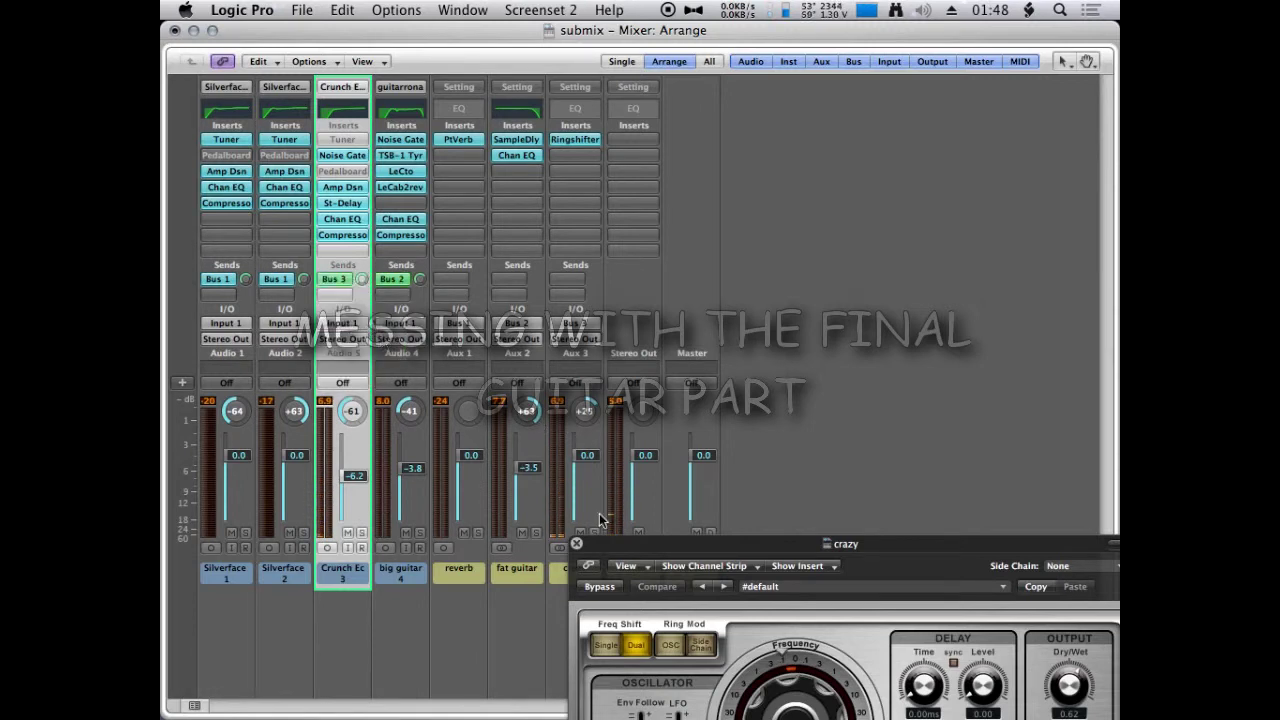
{"action": "left_click_drag", "start_coordinate": [600, 544], "coordinate": [354, 251]}
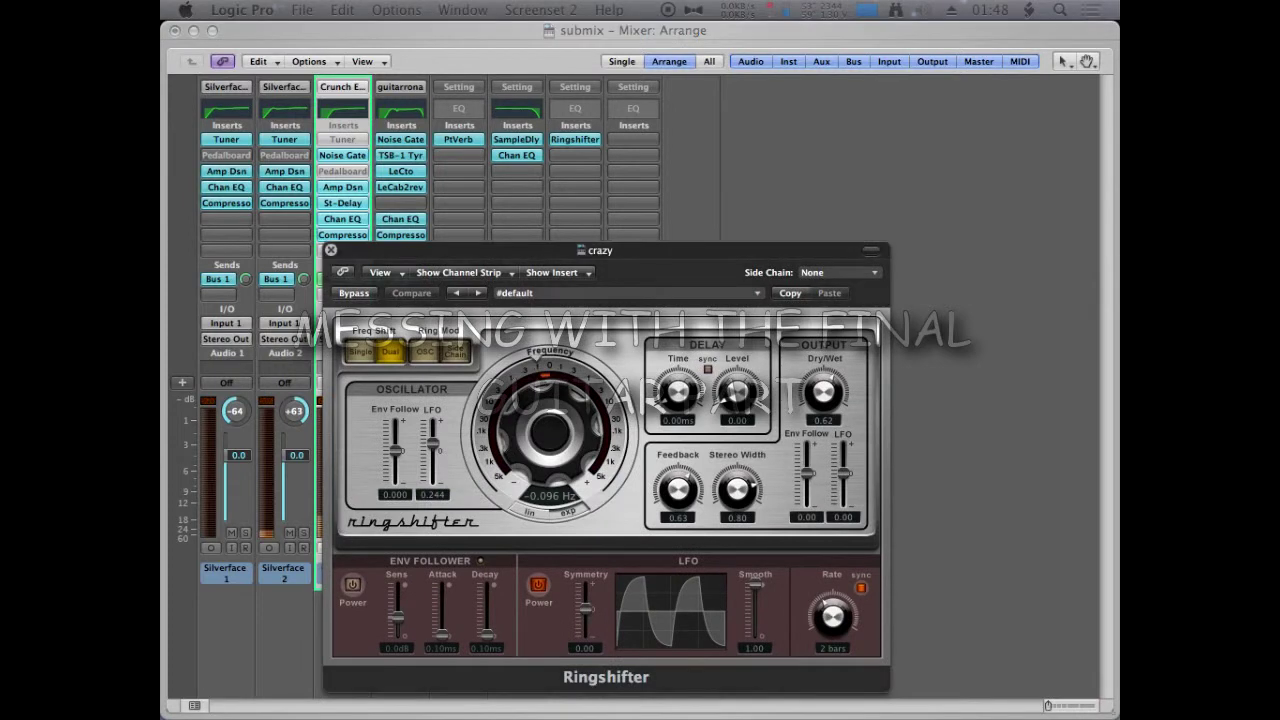
- Pan the crazy channel to +55 and set its fader to -3.4 dB, keeping the Ringshifter window clear of the mixer channels
{"action": "left_click_drag", "start_coordinate": [565, 258], "coordinate": [885, 225]}
{"action": "left_click_drag", "start_coordinate": [586, 412], "coordinate": [576, 328]}
{"action": "left_click_drag", "start_coordinate": [576, 476], "coordinate": [578, 488]}
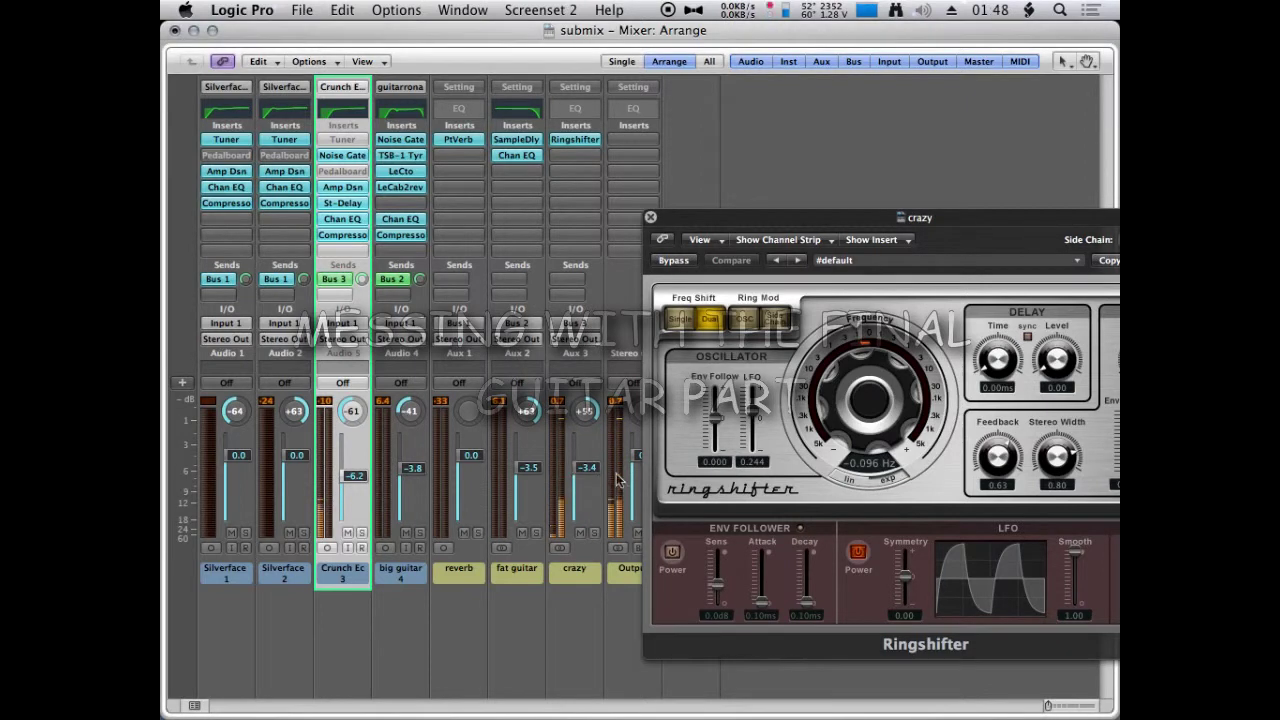
- Audition the Ringshifter presets Groove Shadow 01 and Side Chain Env Mix 02 on the crazy channel
{"action": "left_click_drag", "start_coordinate": [748, 229], "coordinate": [440, 233]}
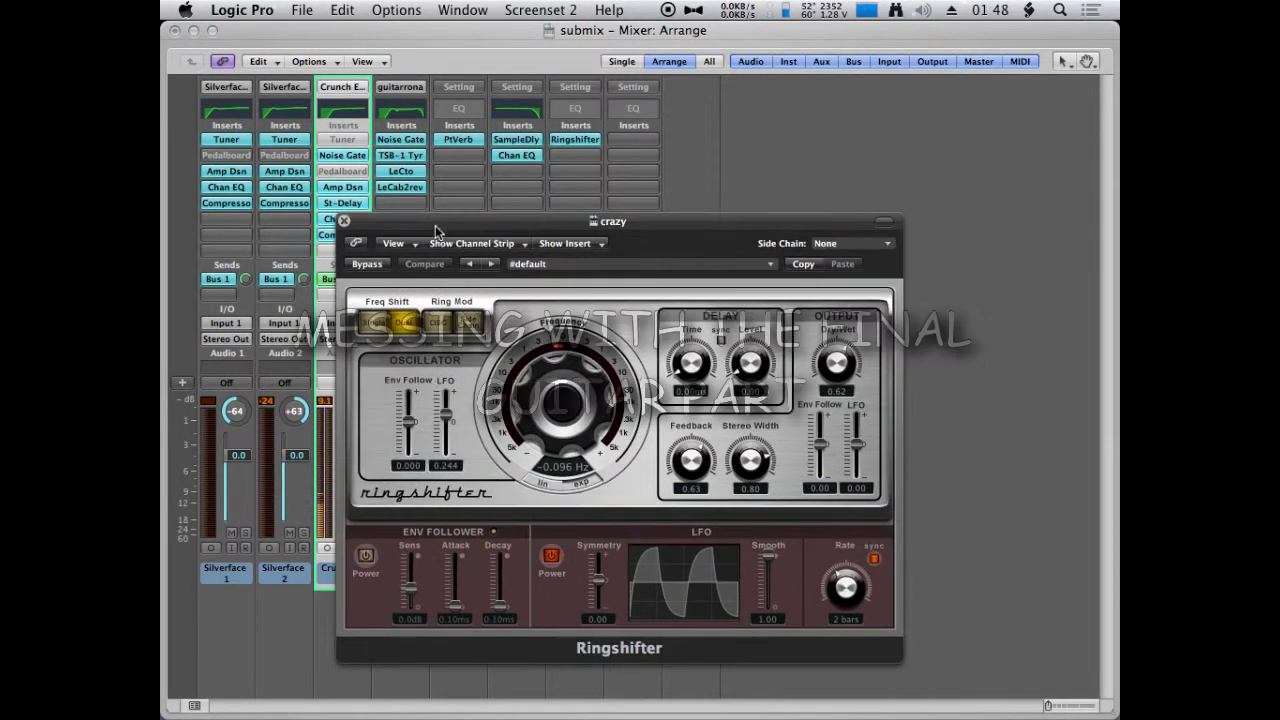
{"action": "left_click", "coordinate": [772, 264]}
{"action": "mouse_move", "coordinate": [850, 430]}
{"action": "left_click", "coordinate": [975, 431]}
{"action": "left_click", "coordinate": [772, 264]}
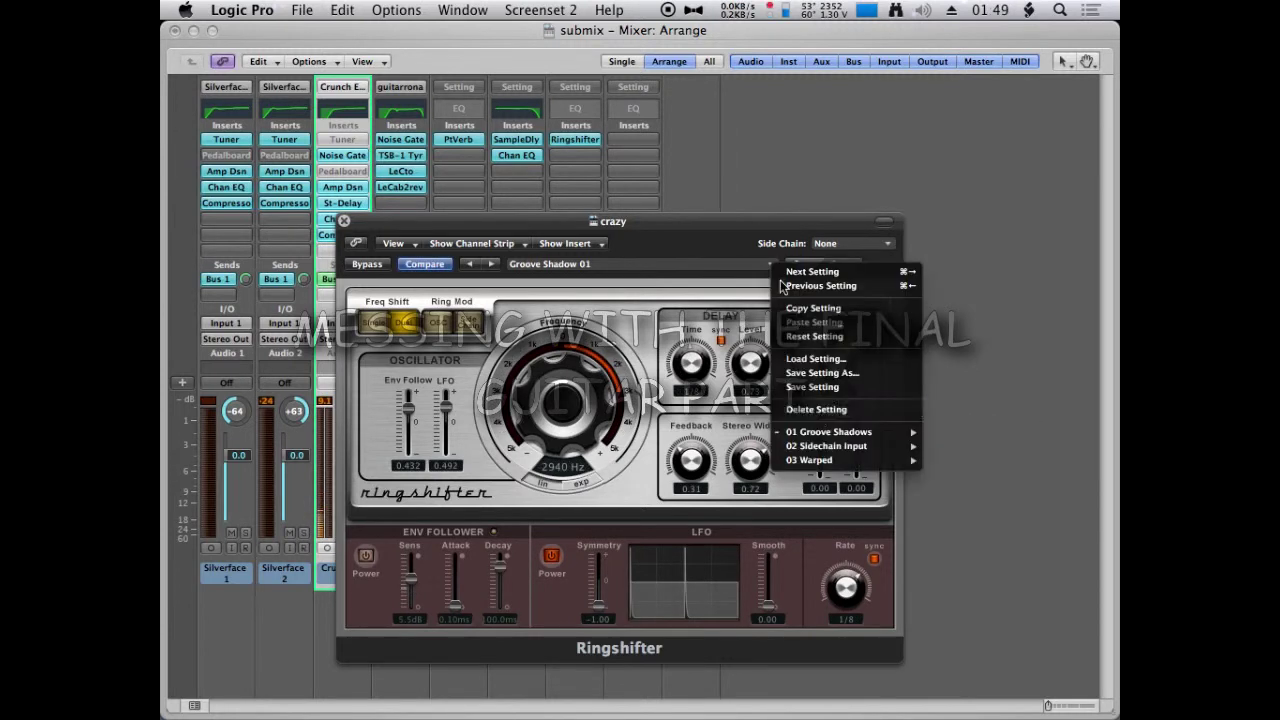
{"action": "mouse_move", "coordinate": [850, 446]}
{"action": "left_click", "coordinate": [967, 461]}
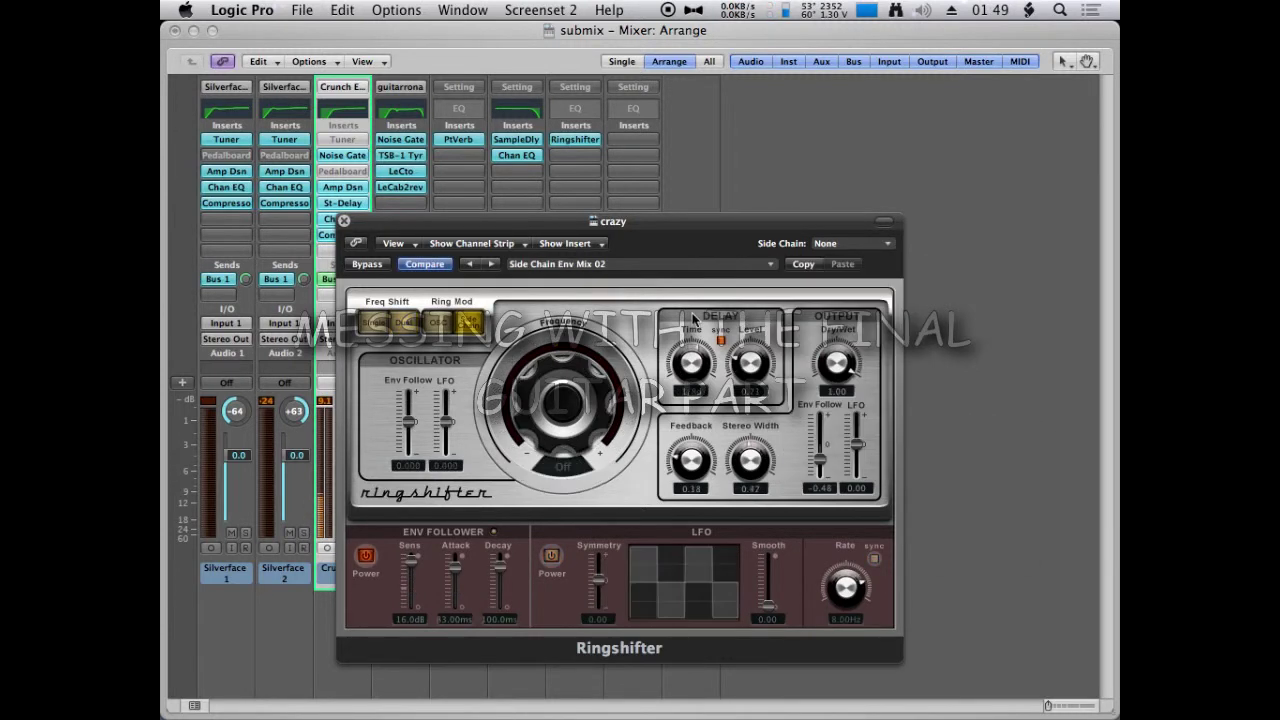
- Load the Warped preset Crazy LFO in Ringshifter and close the plug-in window
{"action": "left_click", "coordinate": [772, 264]}
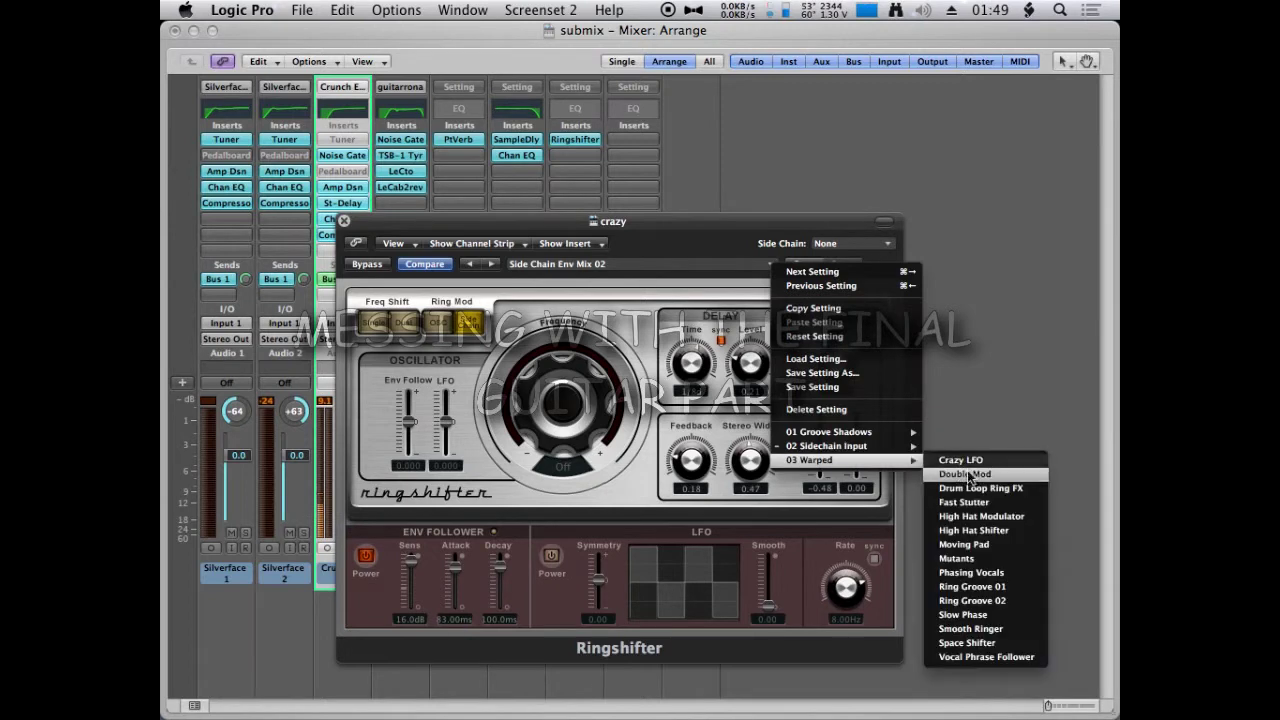
{"action": "left_click", "coordinate": [956, 463]}
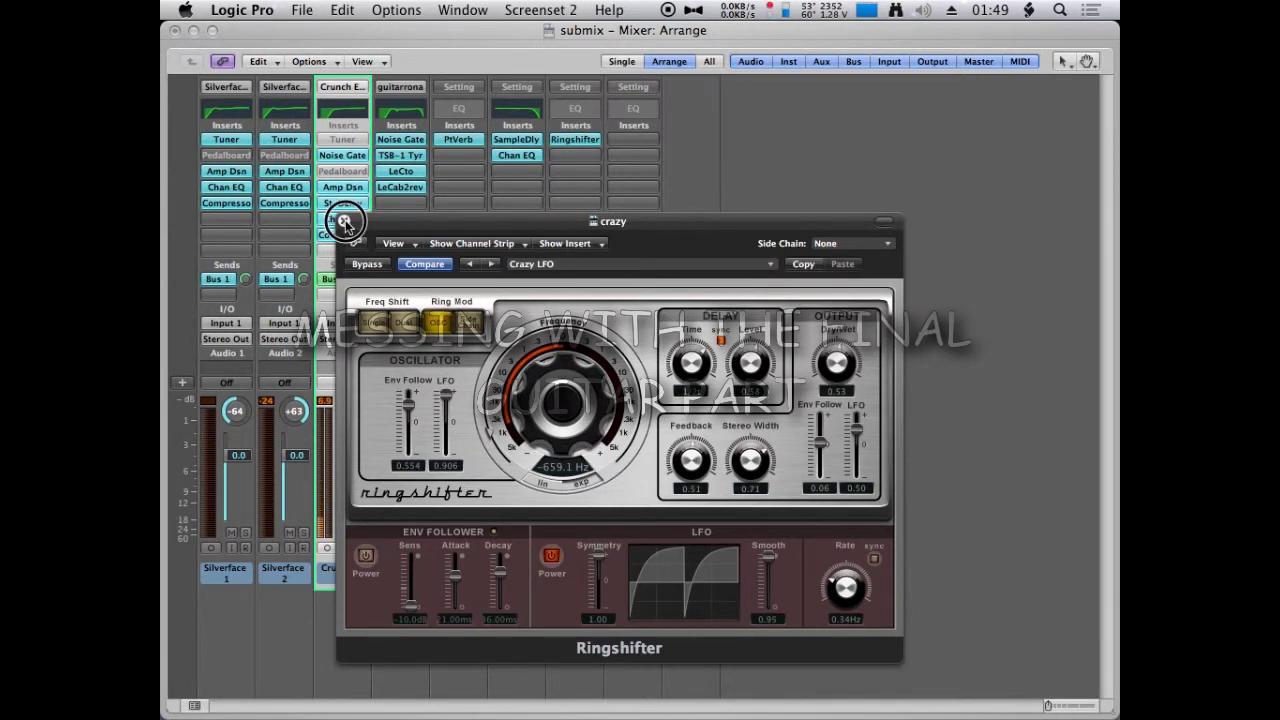
{"action": "left_click", "coordinate": [344, 221]}
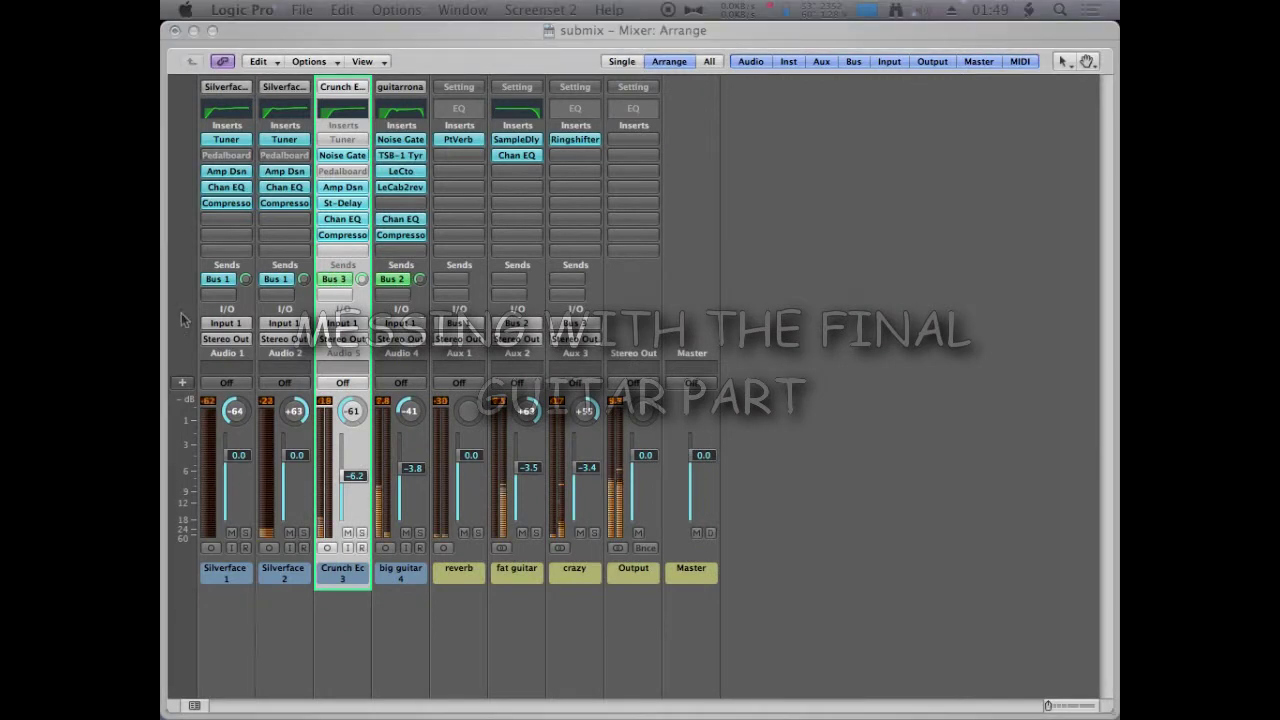
- Add a Bus 1 (reverb) send to the Crunch track and raise its send level to about -2.7 dB
{"action": "left_click", "coordinate": [570, 575]}
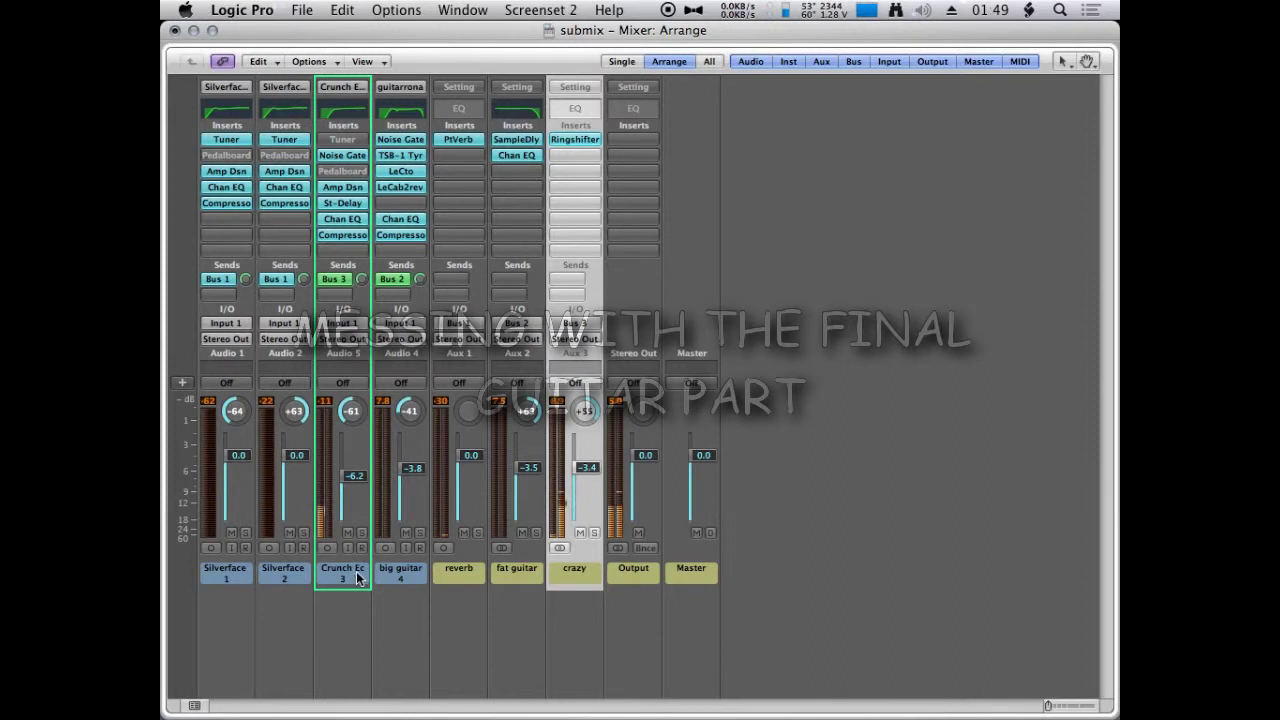
{"action": "left_click", "coordinate": [338, 336]}
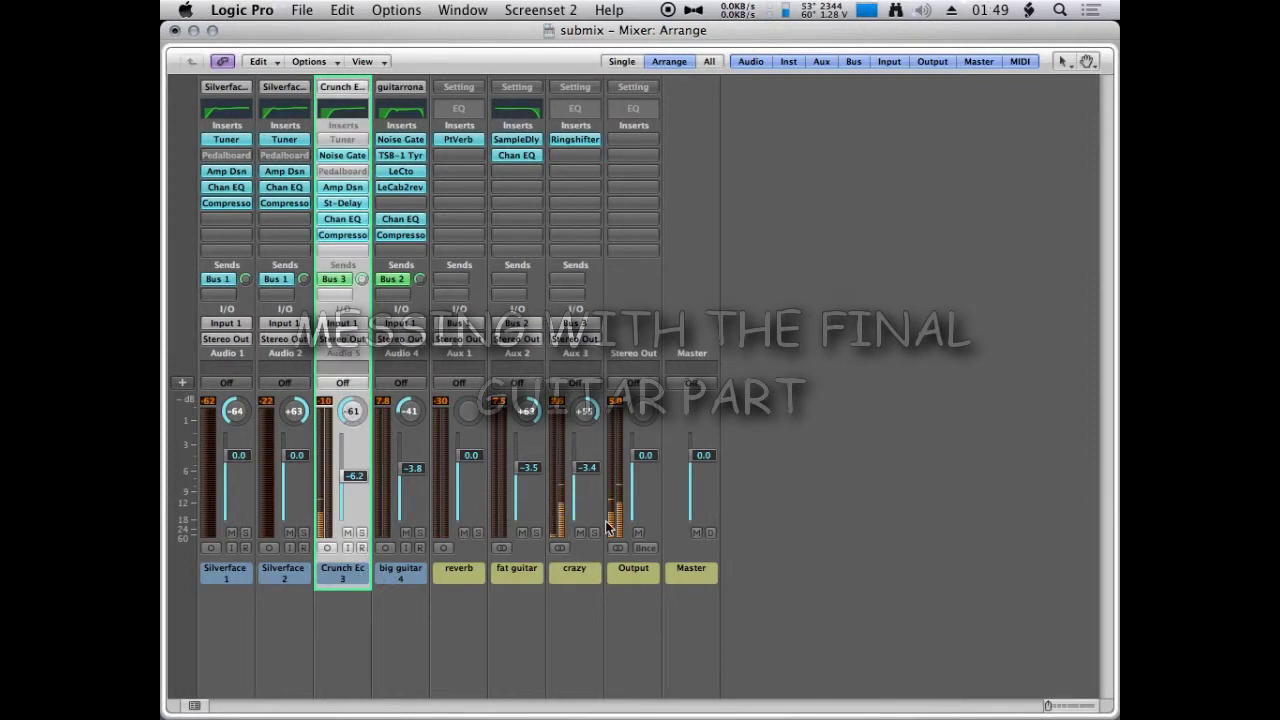
{"action": "left_click", "coordinate": [340, 294]}
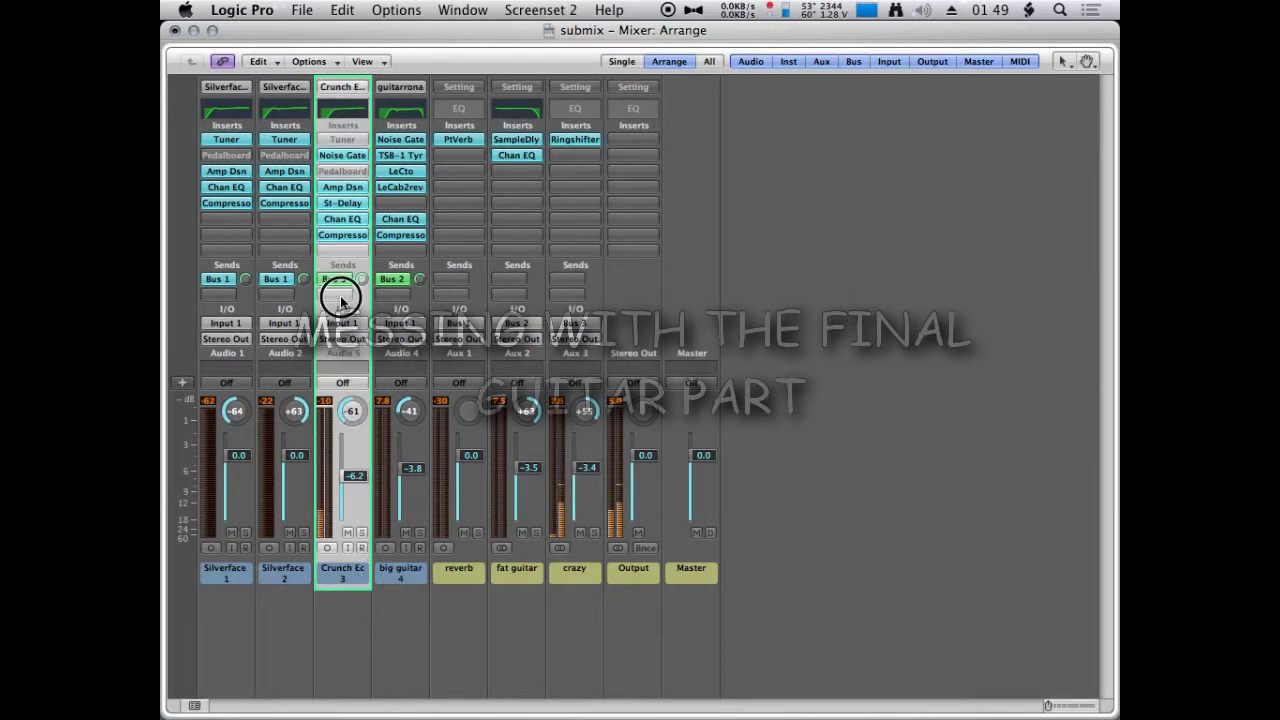
{"action": "left_click", "coordinate": [436, 238]}
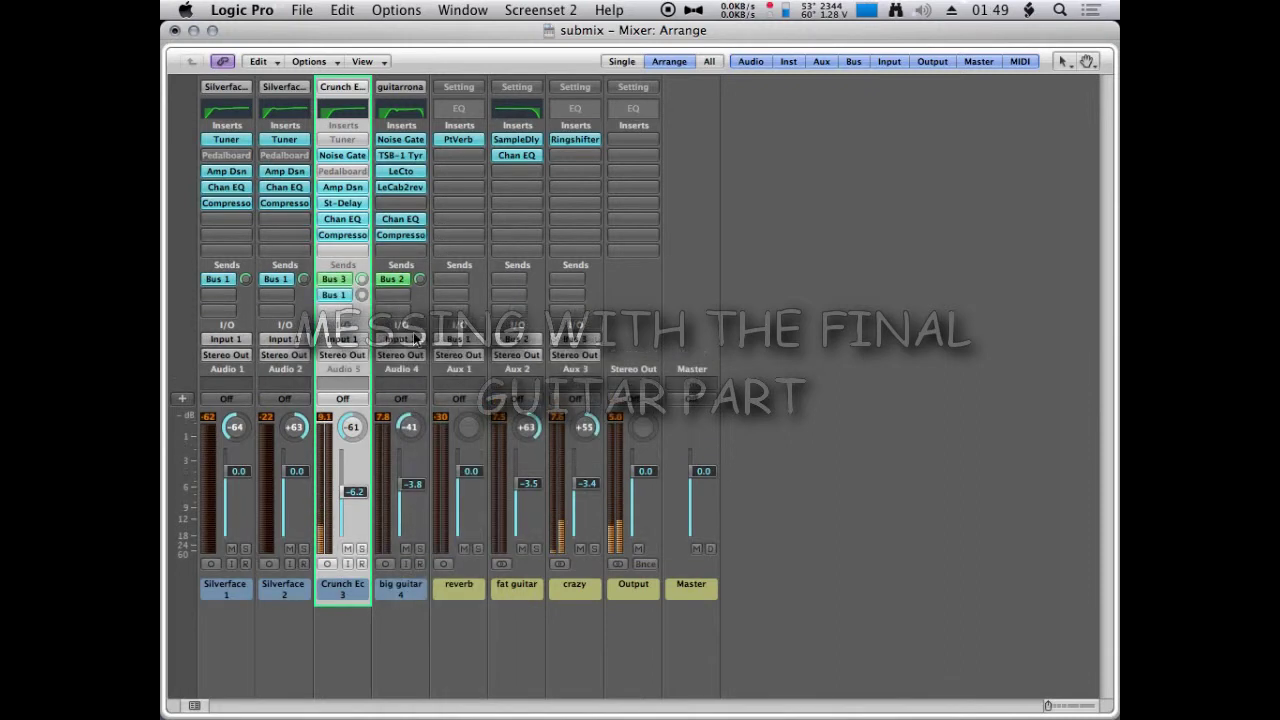
{"action": "left_click", "coordinate": [361, 297]}
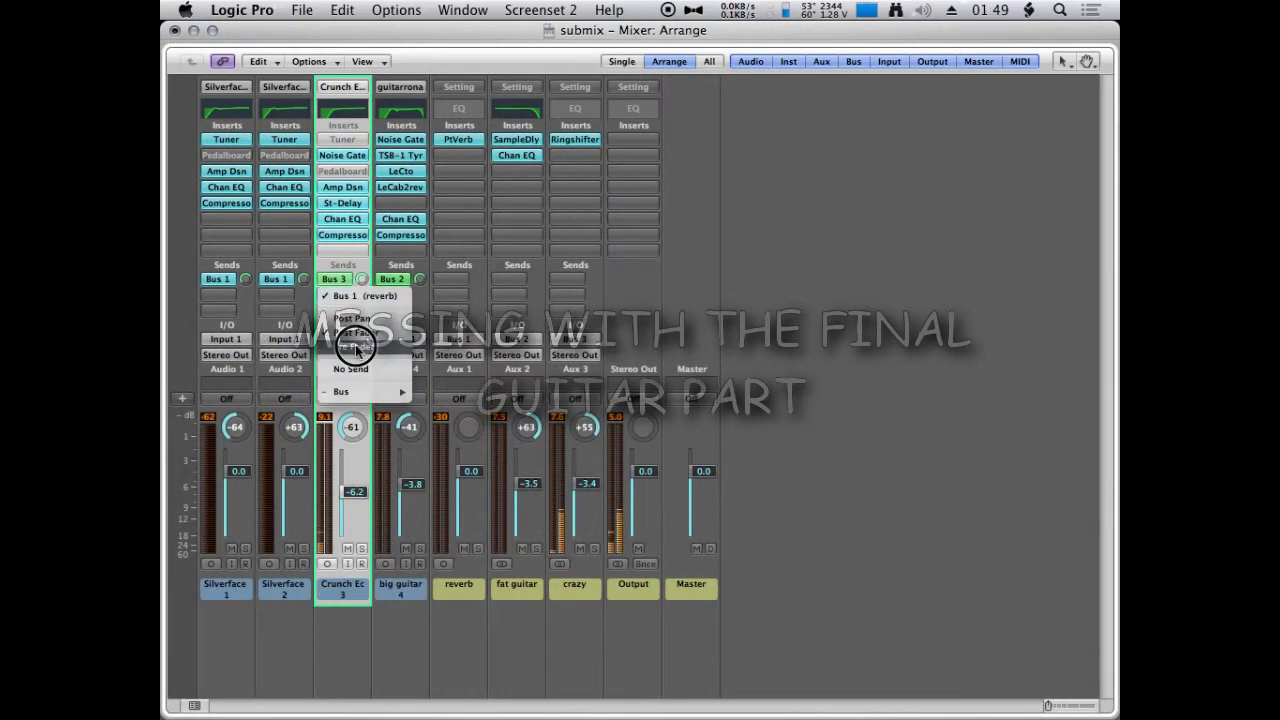
{"action": "left_click", "coordinate": [355, 343]}
{"action": "left_click_drag", "start_coordinate": [362, 297], "coordinate": [364, 248]}
{"action": "left_click", "coordinate": [334, 296]}
{"action": "left_click_drag", "start_coordinate": [362, 295], "coordinate": [385, 91]}
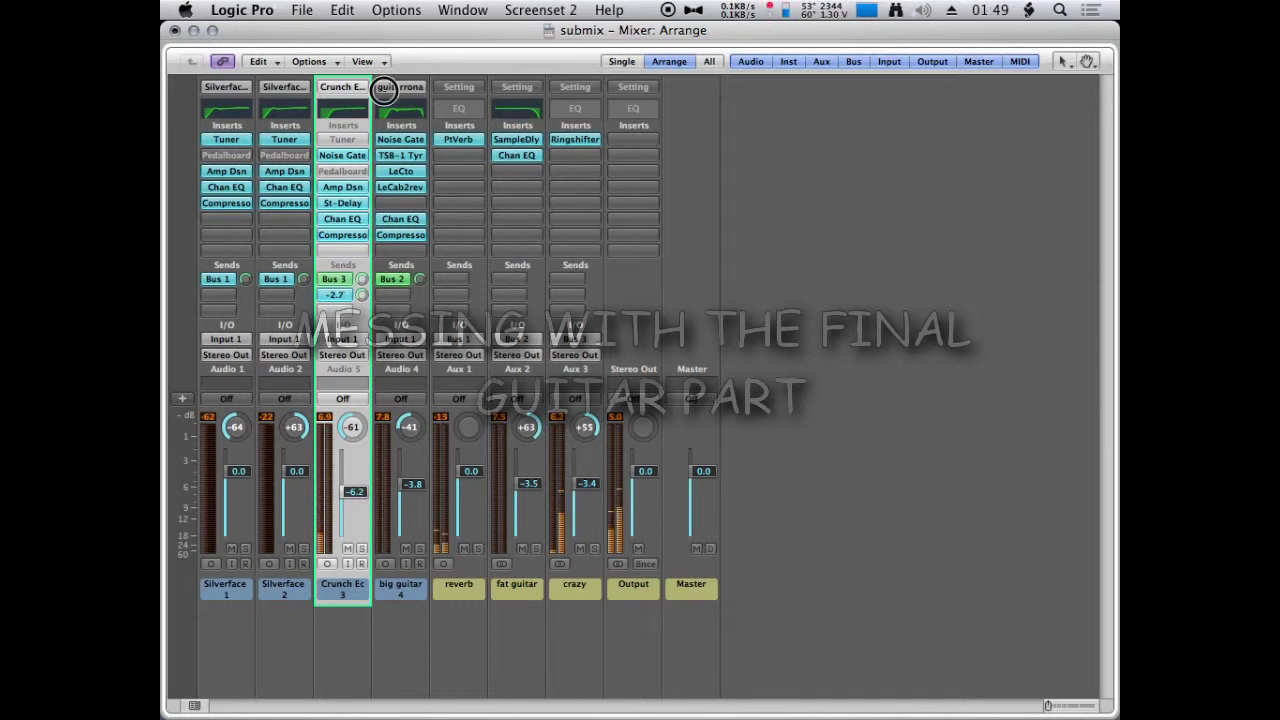
- Rebalance the Crunch sound with the crazy fader at -7.8 dB, the Crunch pan at -15 and a slightly lower reverb send
{"action": "left_click", "coordinate": [580, 600]}
{"action": "left_click_drag", "start_coordinate": [585, 492], "coordinate": [584, 526]}
{"action": "left_click_drag", "start_coordinate": [350, 432], "coordinate": [346, 340]}
{"action": "left_click_drag", "start_coordinate": [361, 297], "coordinate": [359, 311]}
{"action": "left_click_drag", "start_coordinate": [594, 498], "coordinate": [593, 490]}
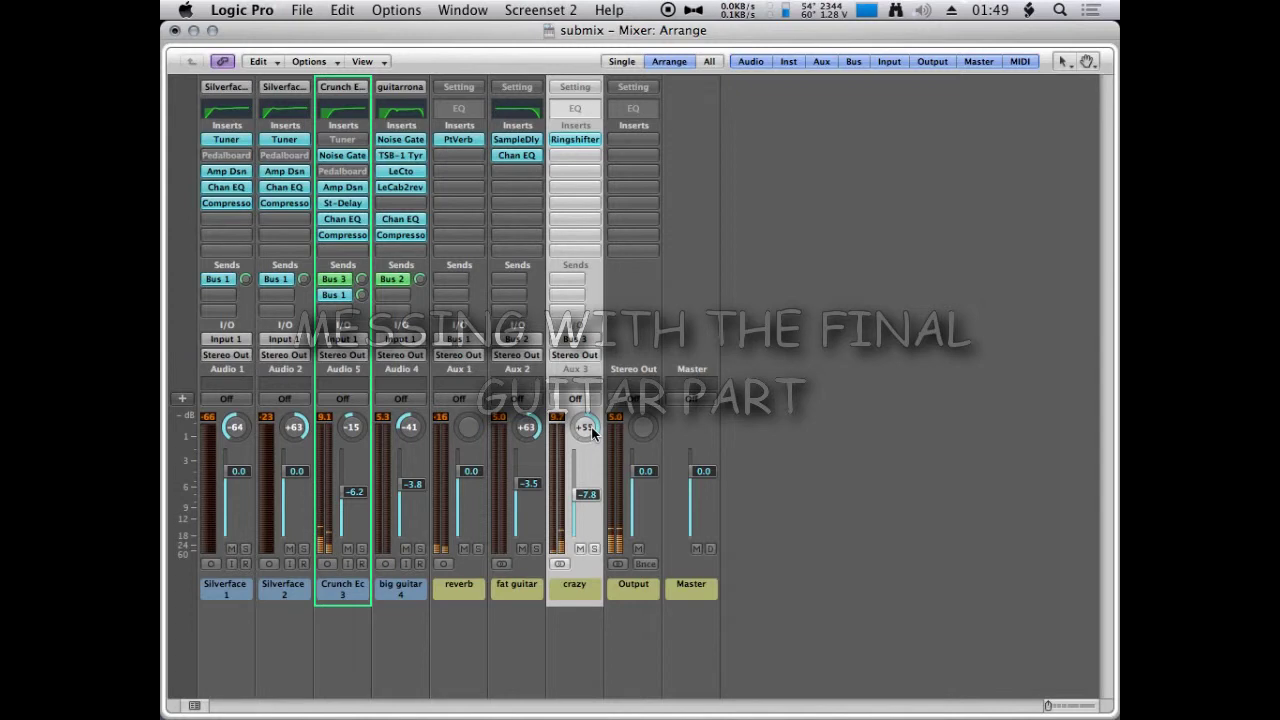
- Add a Bus 4 send to the crazy channel and rename the resulting Aux 4 channel "iaushdkjashd"
{"action": "left_click", "coordinate": [575, 290]}
{"action": "mouse_move", "coordinate": [600, 297]}
{"action": "left_click", "coordinate": [651, 280]}
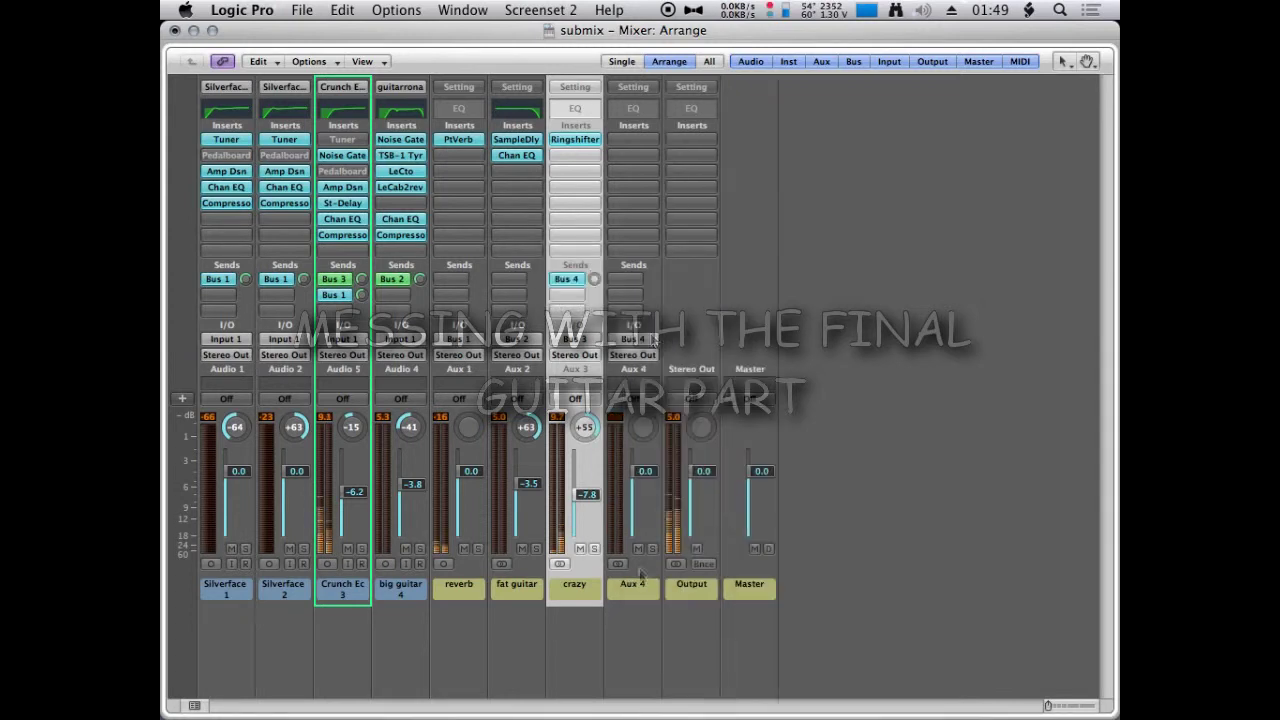
{"action": "double_click", "coordinate": [630, 588]}
{"action": "type", "text": "Jaushdkjas"}
{"action": "key", "text": "Return"}
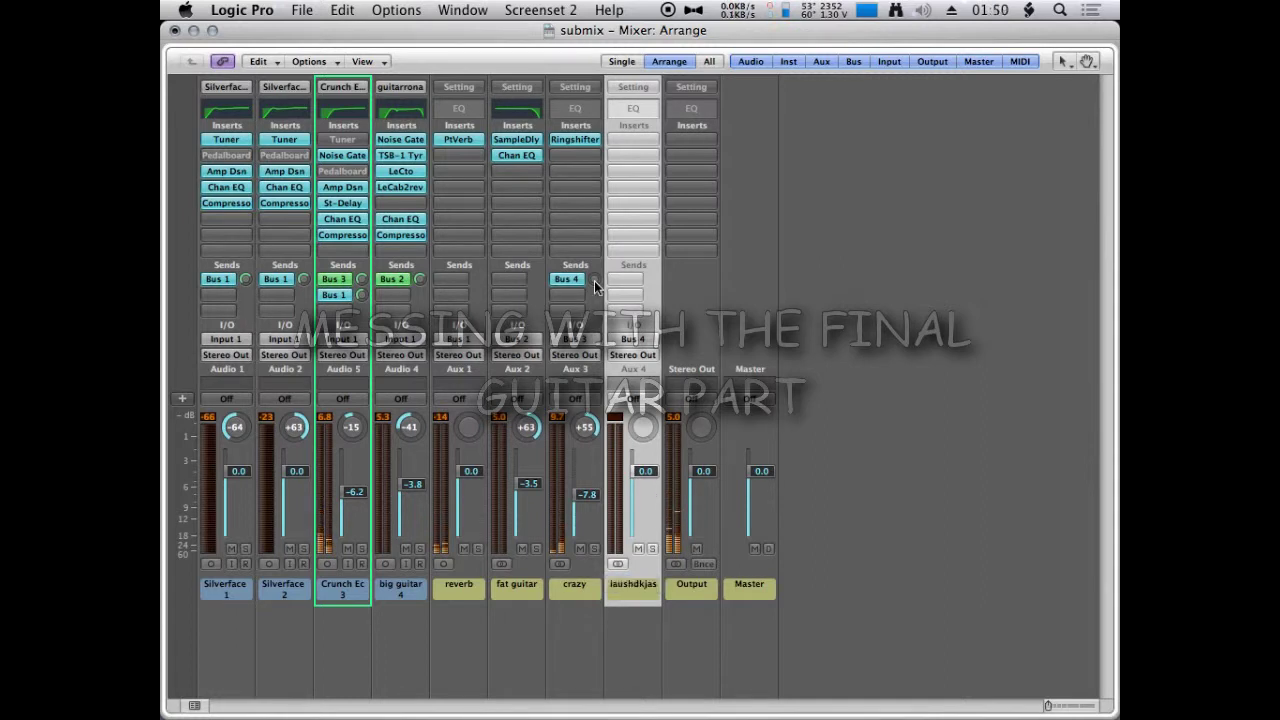
- Insert a stereo Tremolo modulation effect on the iaushdkjashd channel and load its Fast Tremolo preset
{"action": "left_click", "coordinate": [632, 158]}
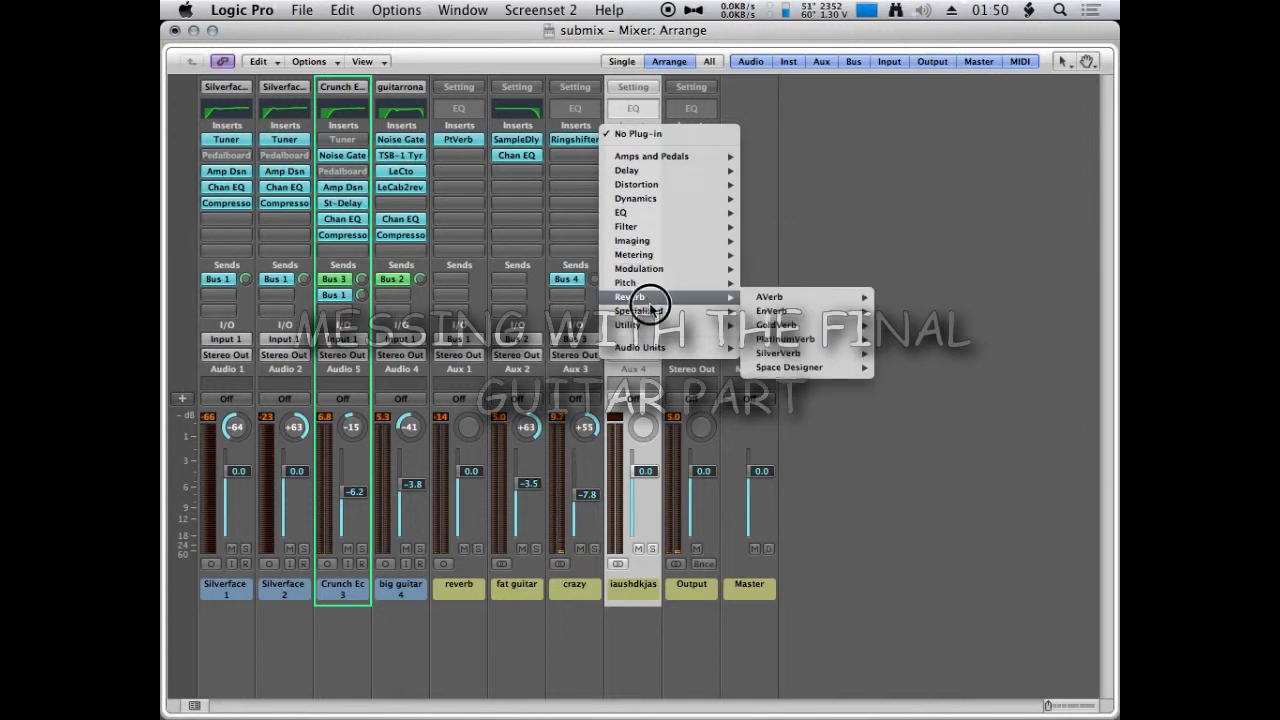
{"action": "mouse_move", "coordinate": [646, 279]}
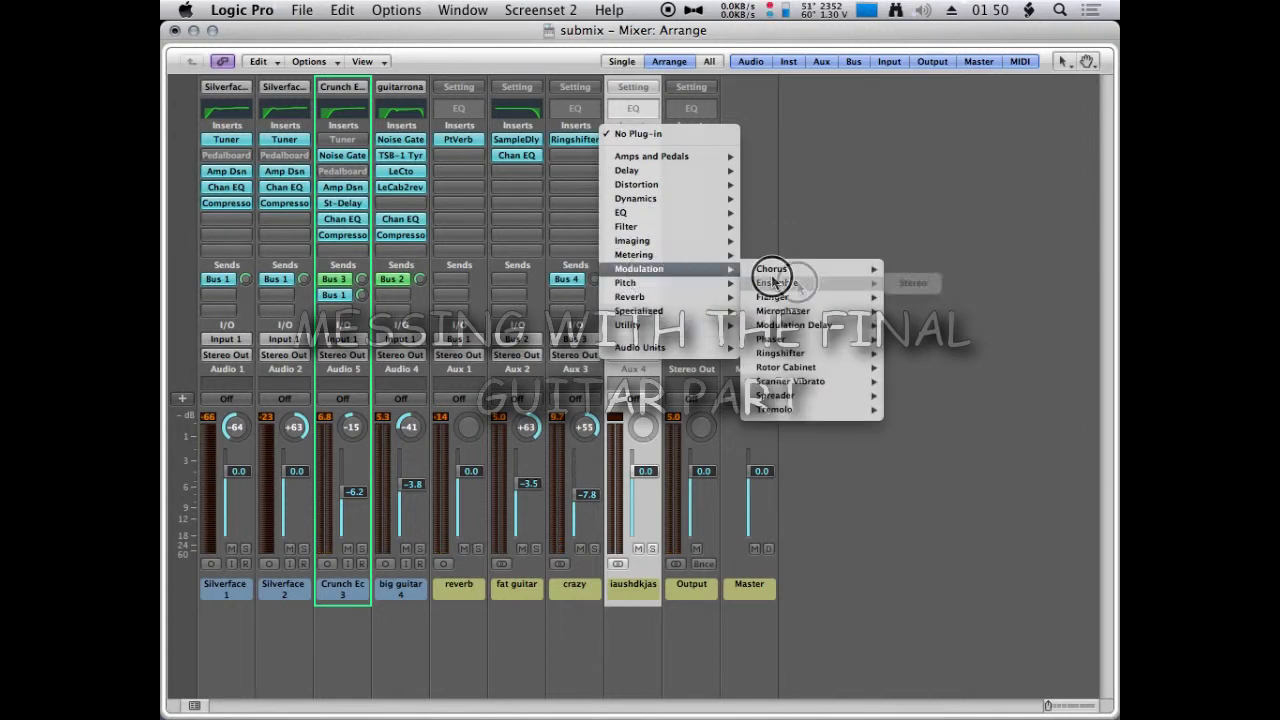
{"action": "mouse_move", "coordinate": [808, 381]}
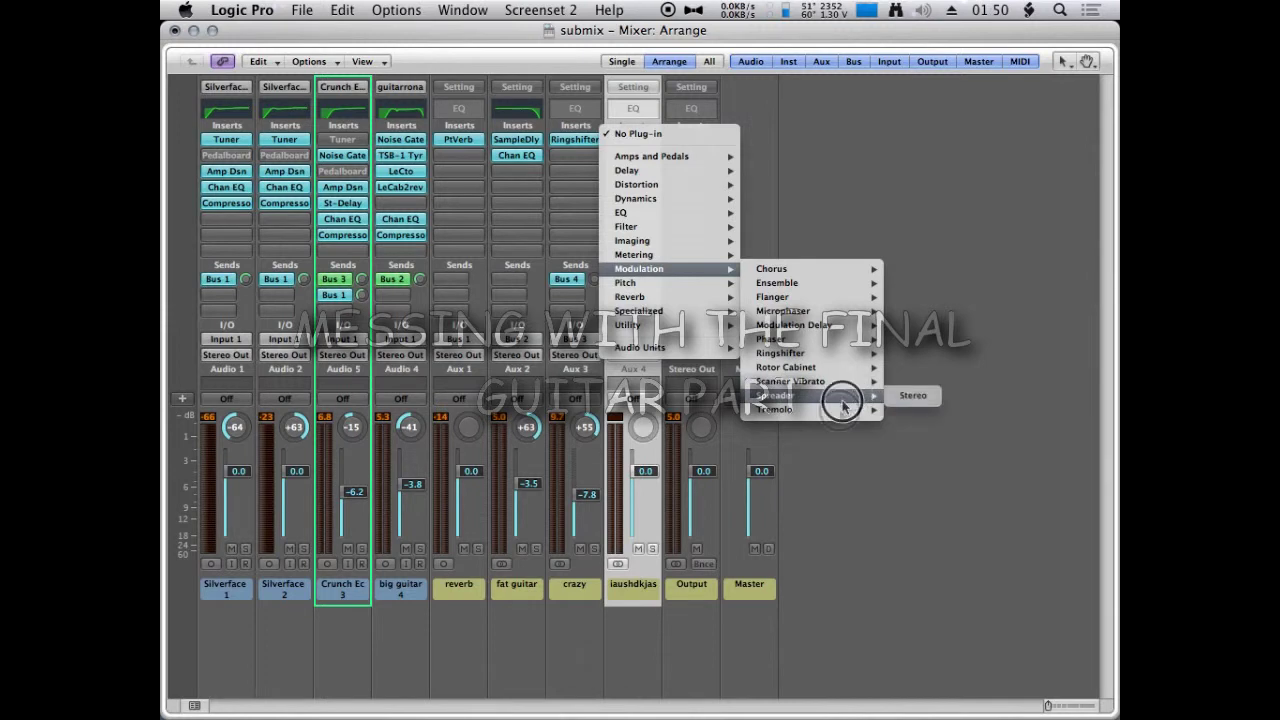
{"action": "left_click", "coordinate": [910, 410]}
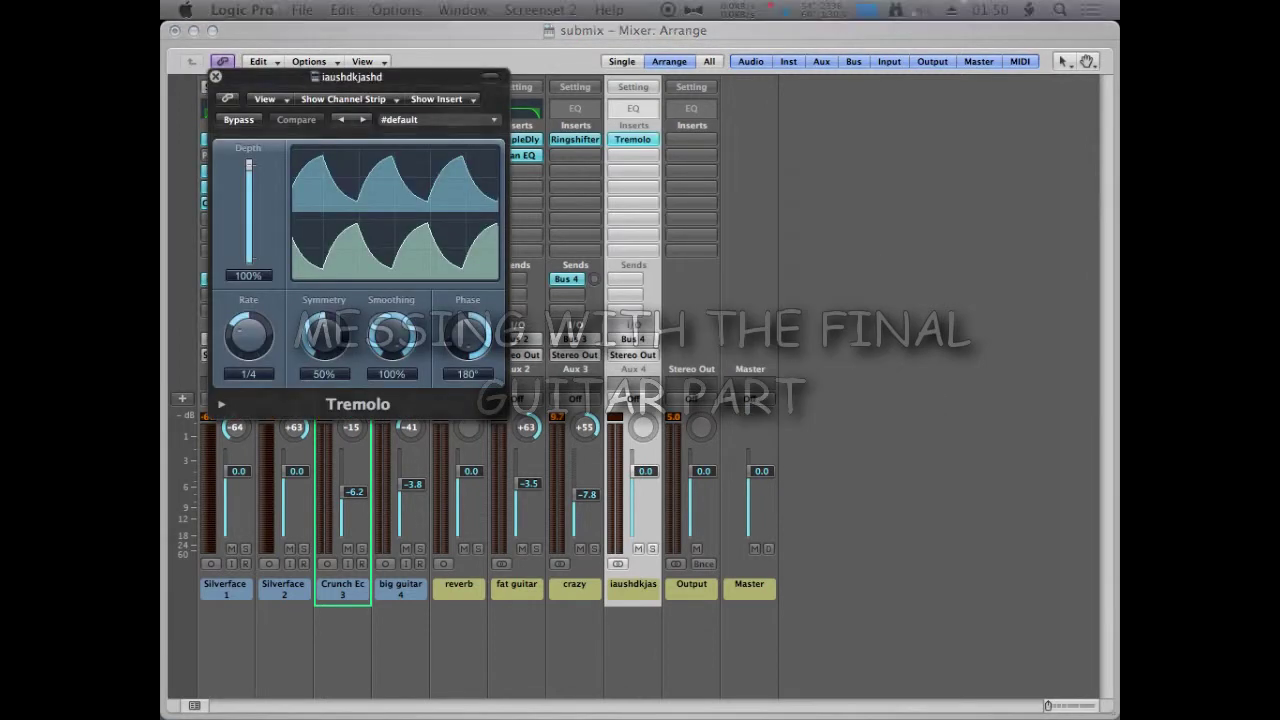
{"action": "left_click", "coordinate": [412, 122]}
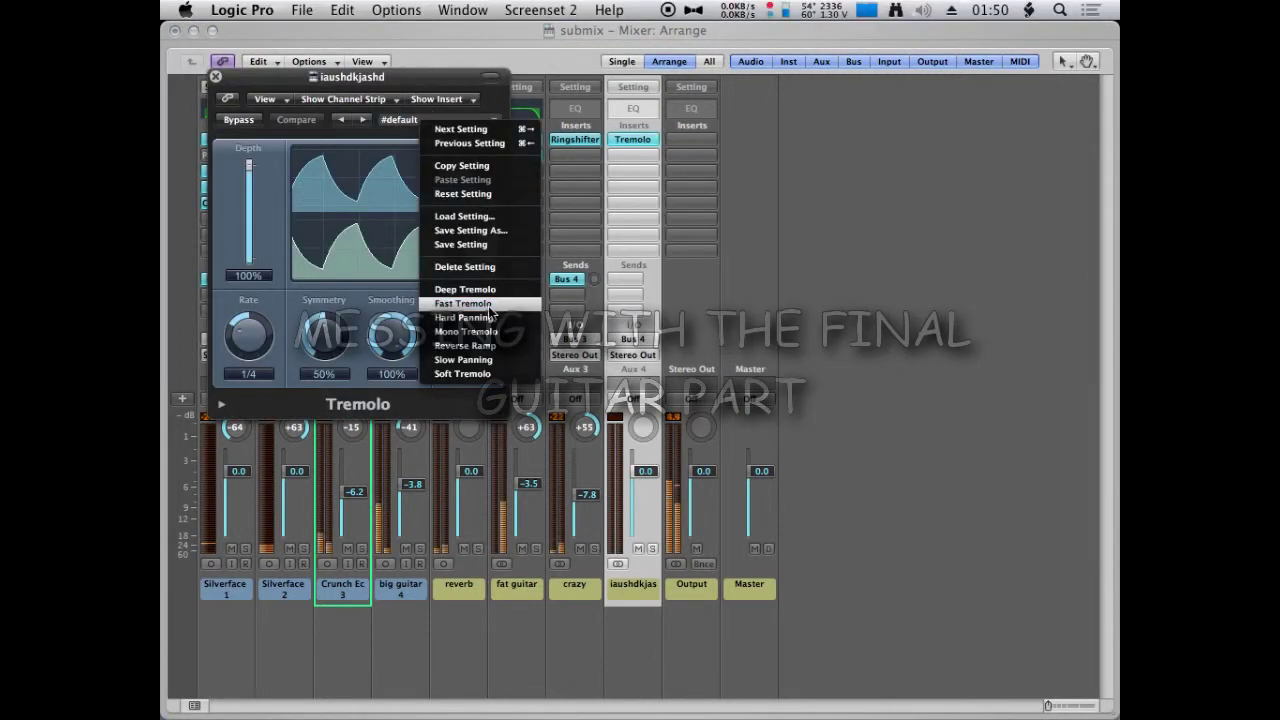
{"action": "left_click", "coordinate": [457, 297]}
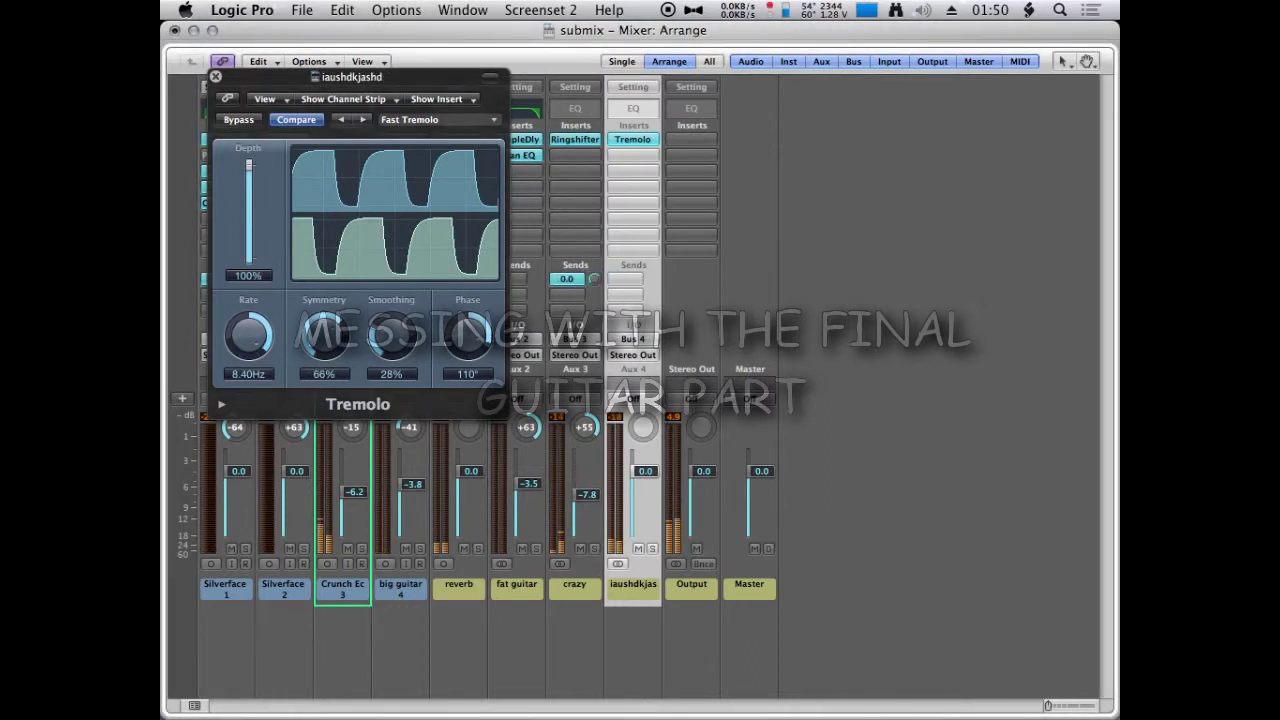
- Pan the iaushdkjashd channel to -62 and set its fader to -0.9 dB, closing the Tremolo window
{"action": "left_click_drag", "start_coordinate": [641, 476], "coordinate": [640, 489]}
{"action": "mouse_move", "coordinate": [641, 432]}
{"action": "left_mouse_down"}
{"action": "mouse_move", "coordinate": [640, 565]}
{"action": "mouse_move", "coordinate": [641, 409]}
{"action": "left_mouse_up"}
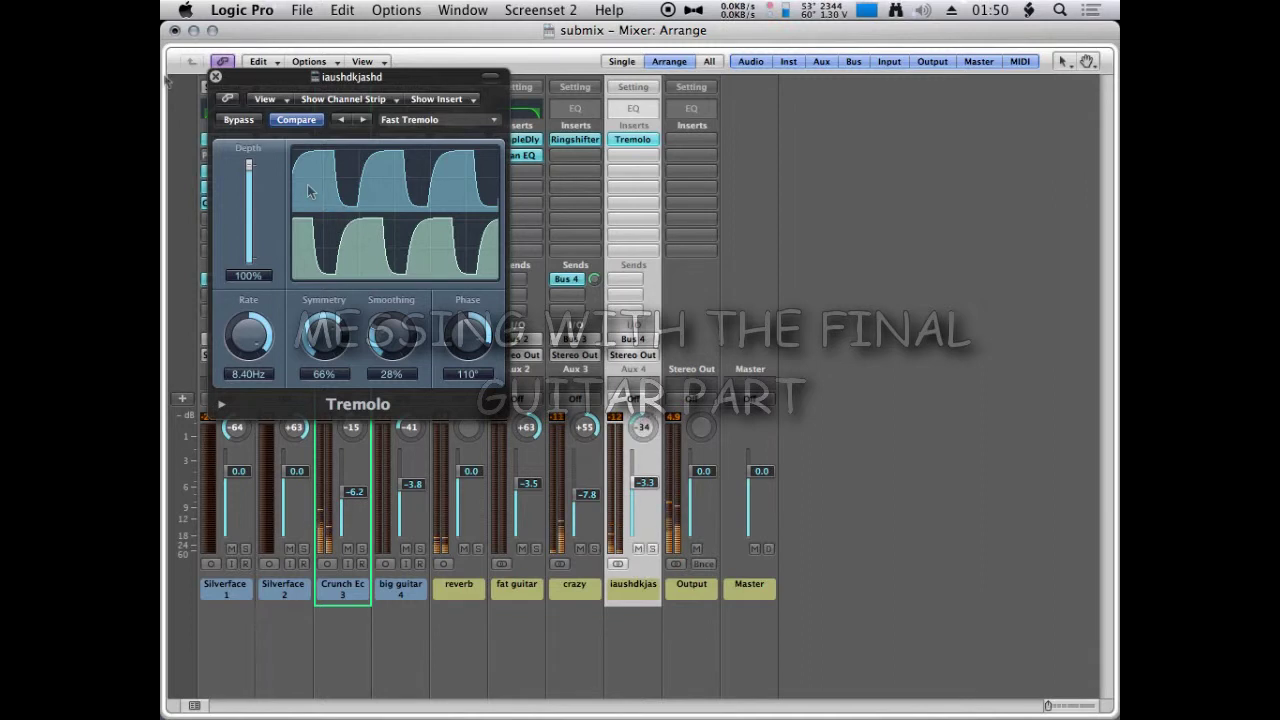
{"action": "left_click", "coordinate": [215, 77]}
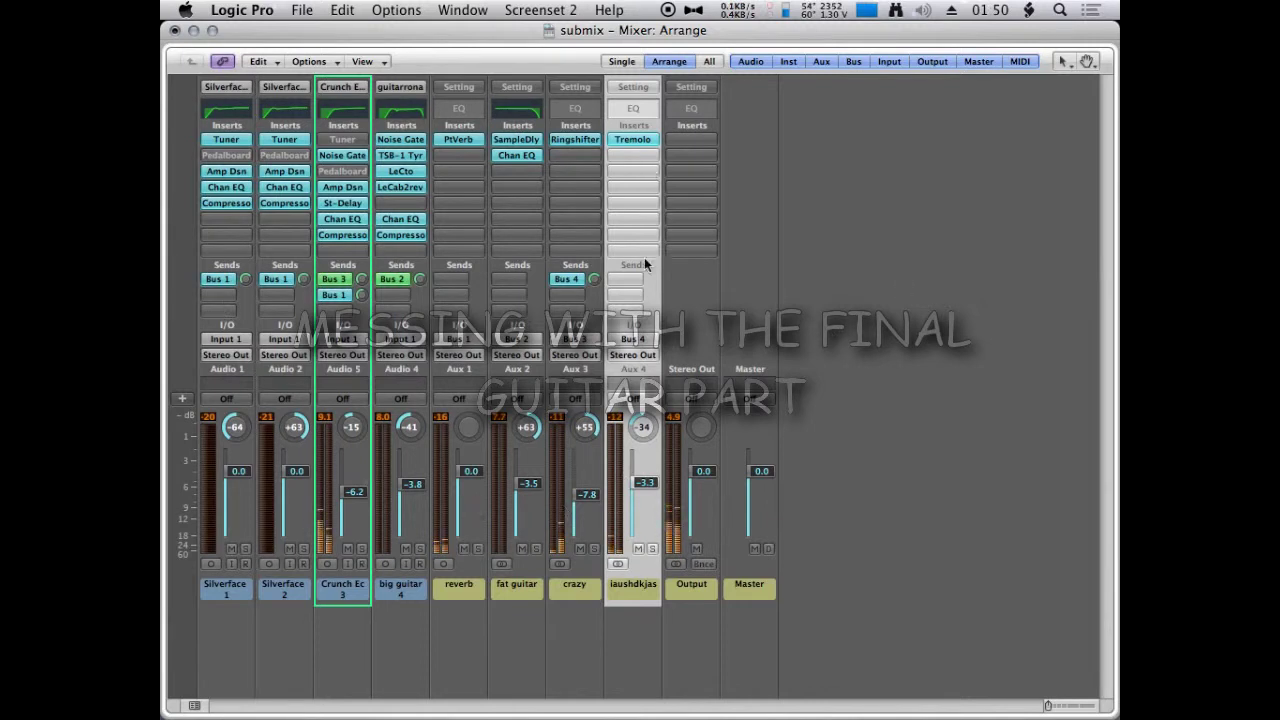
{"action": "left_click_drag", "start_coordinate": [641, 427], "coordinate": [646, 465]}
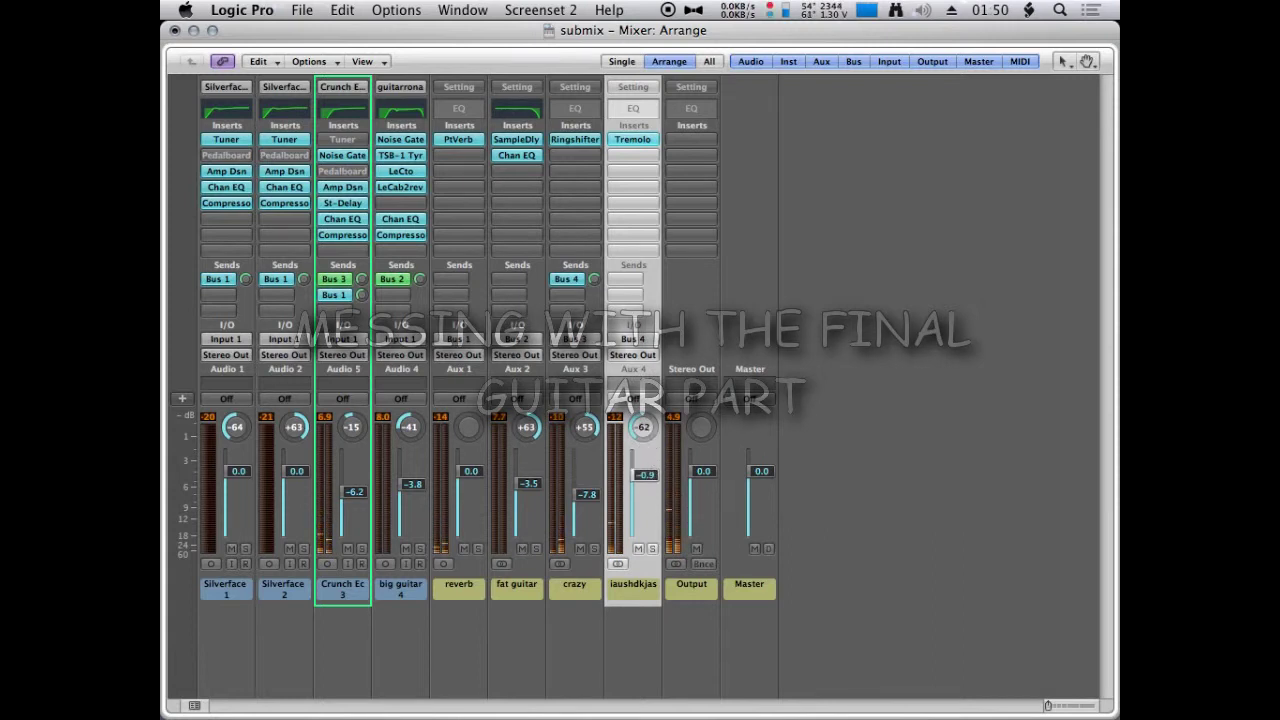